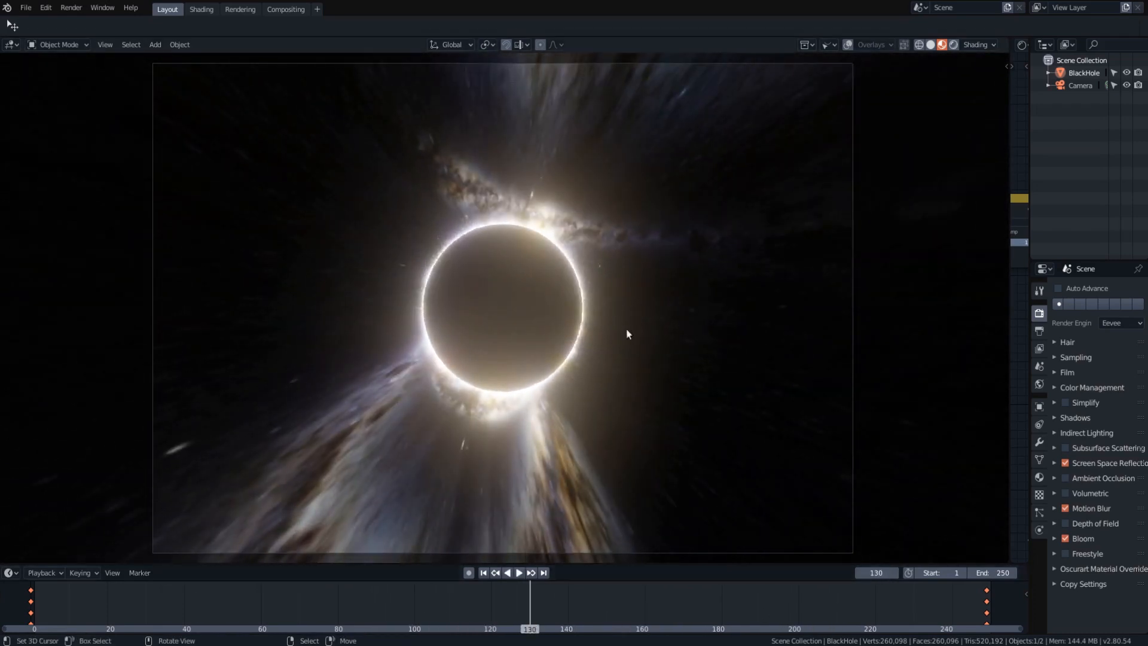
Step: Examine the black hole from outside the camera view, comparing its sphere in solid, wireframe and LookDev shading
middle_drag(694, 258, 674, 264)
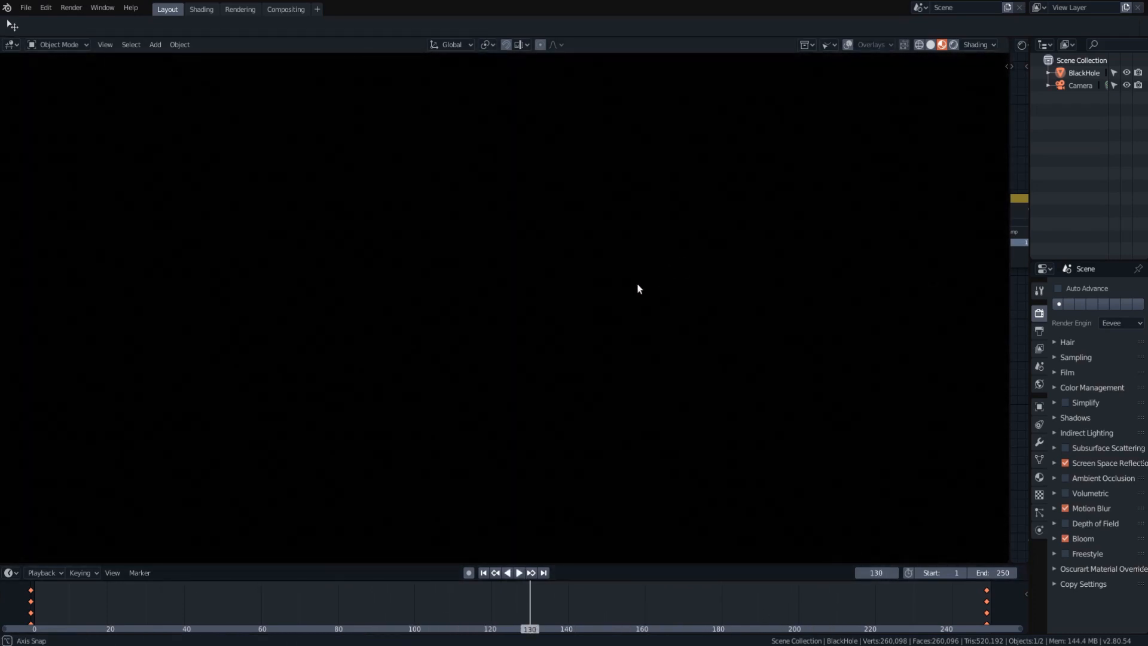
scroll(630, 303, down, 13)
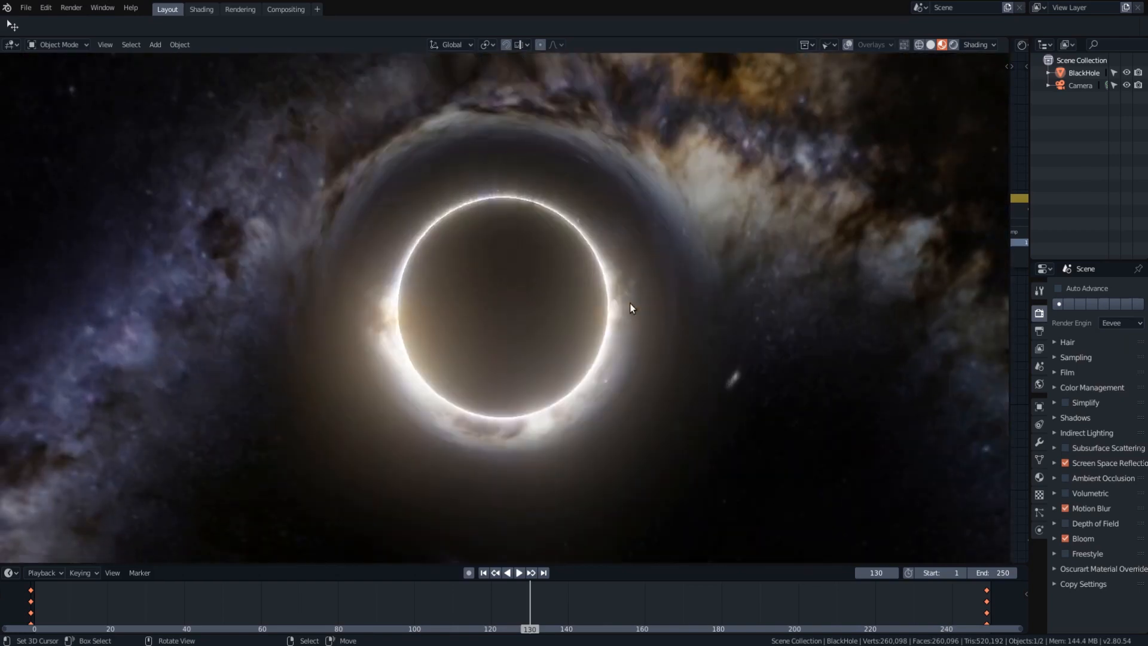
middle_drag(629, 304, 624, 229)
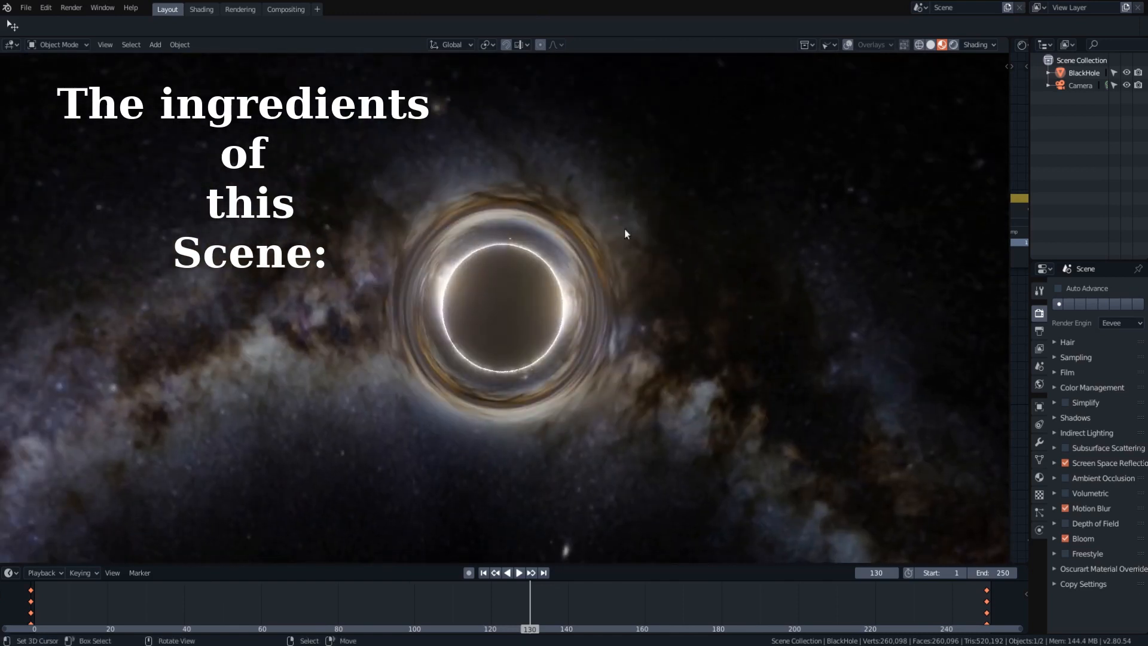
click(919, 45)
click(931, 45)
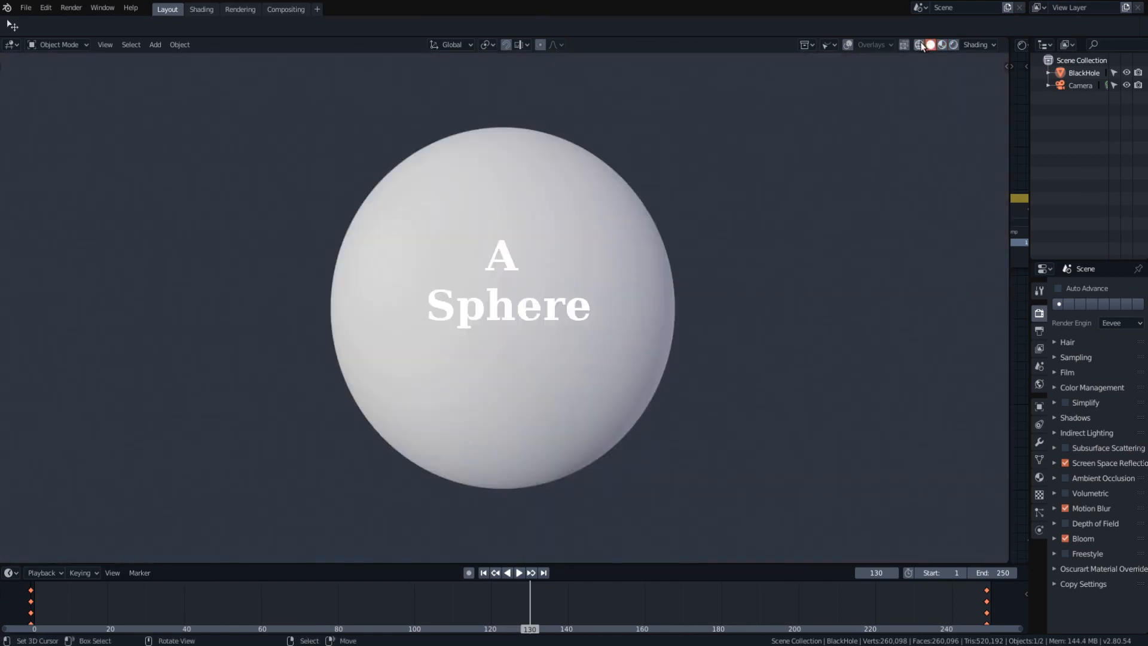
scroll(579, 333, down, 6)
scroll(717, 239, up, 1)
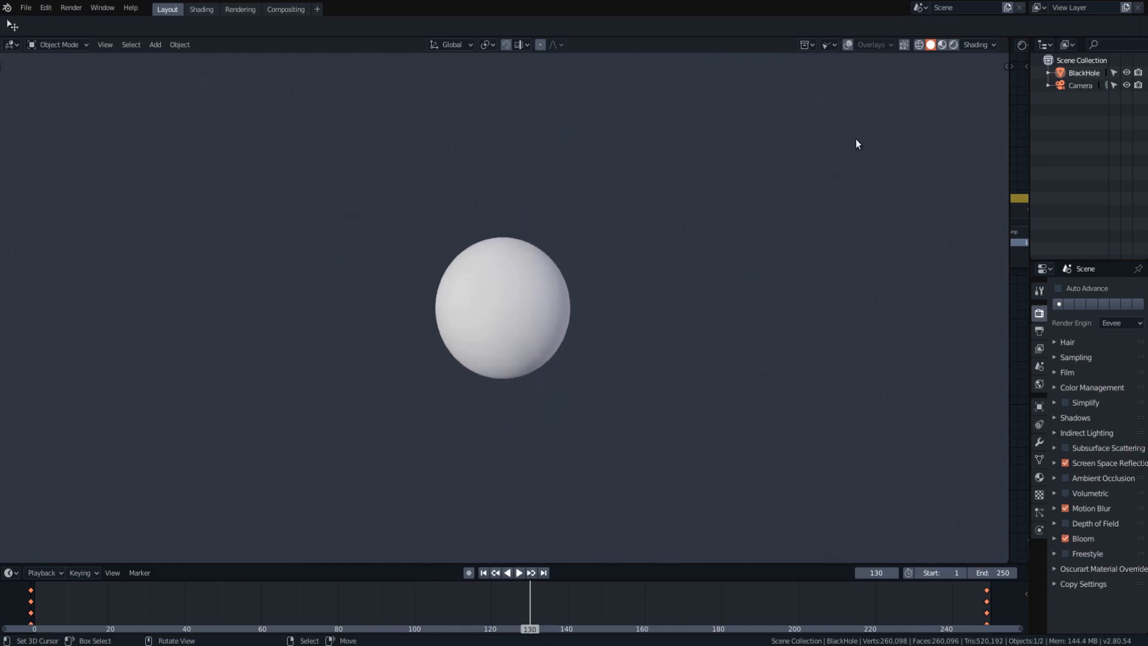
click(920, 45)
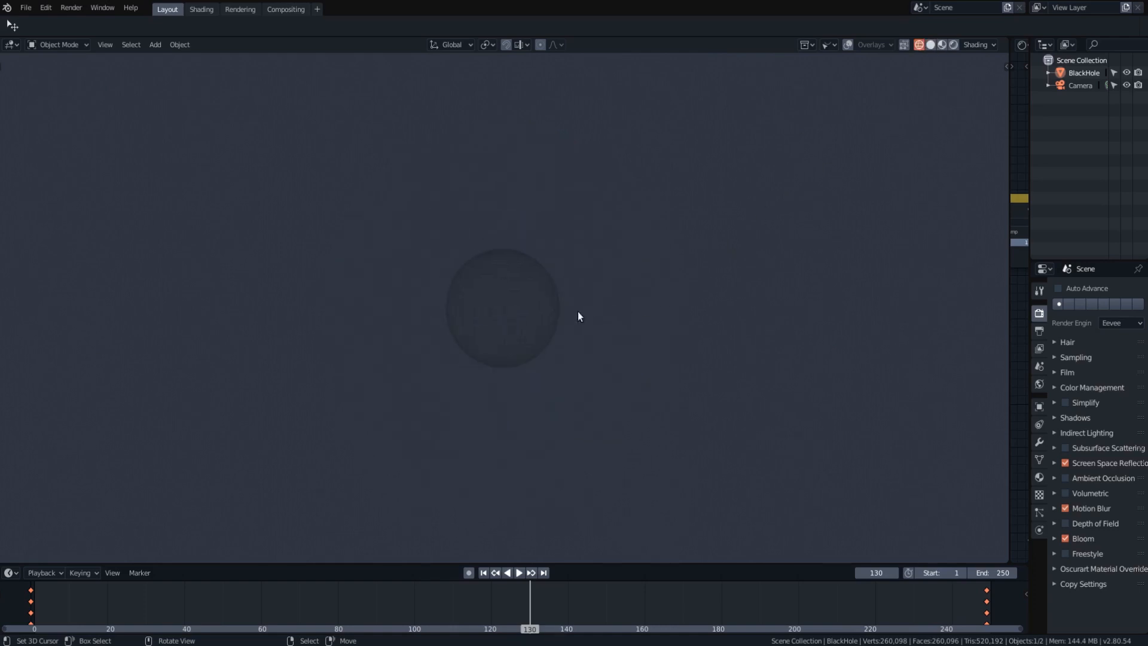
click(931, 45)
click(943, 45)
middle_drag(634, 290, 722, 321)
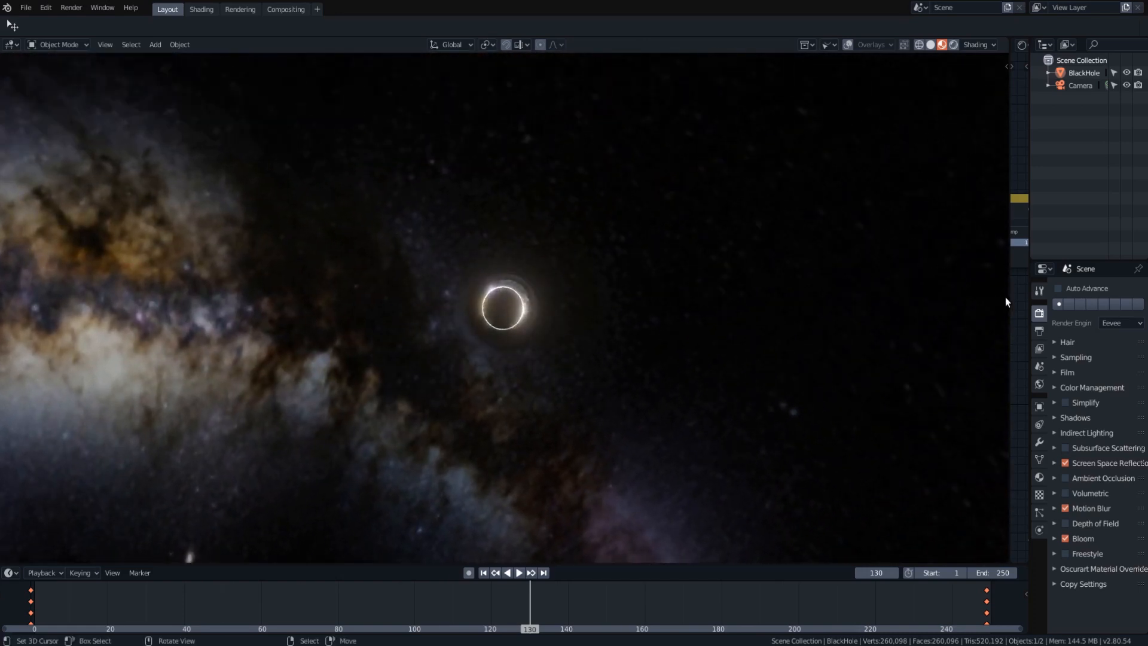
middle_drag(706, 301, 479, 306)
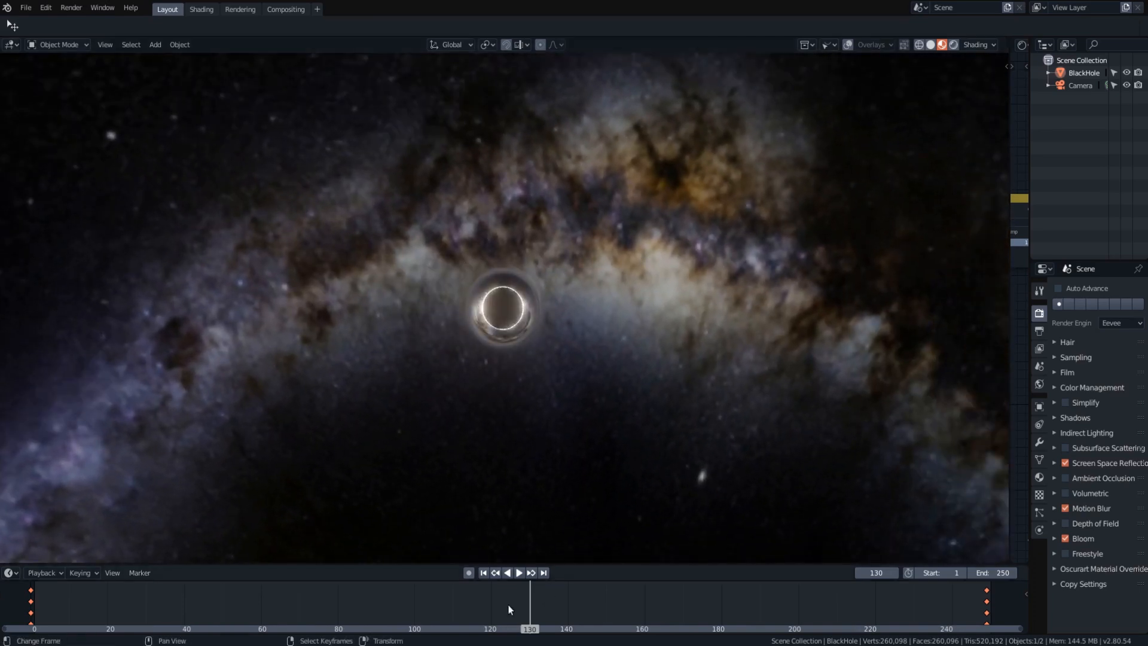
Step: Play the animation from about frame 5 to frame 222 and turn on the viewport overlays
drag(504, 602, 48, 616)
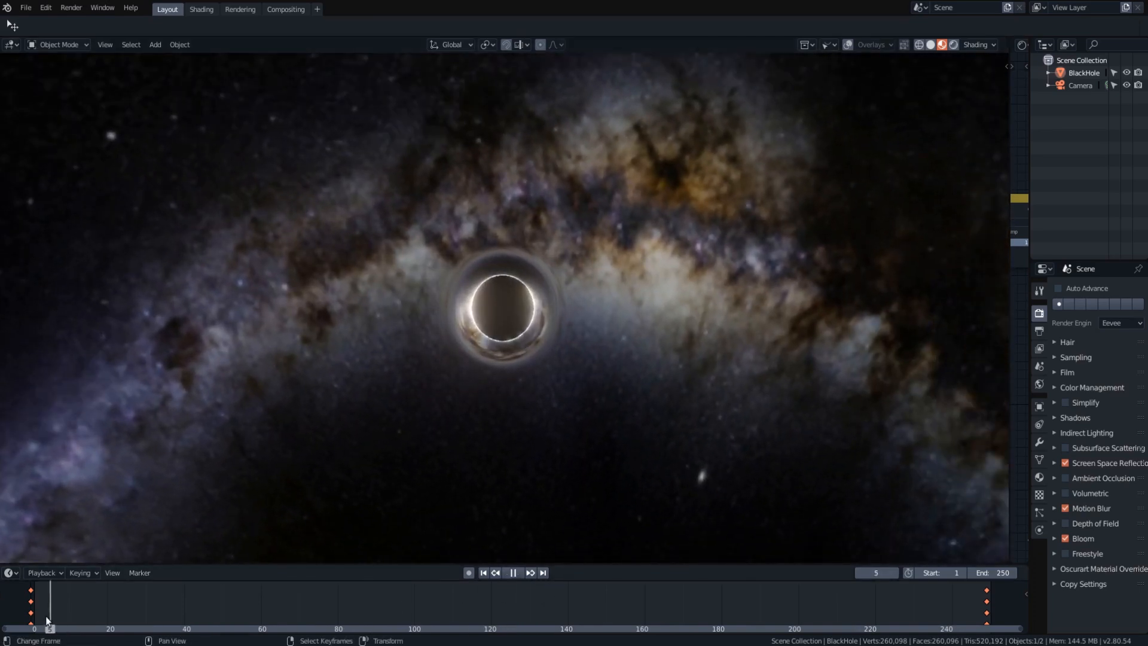
key(space)
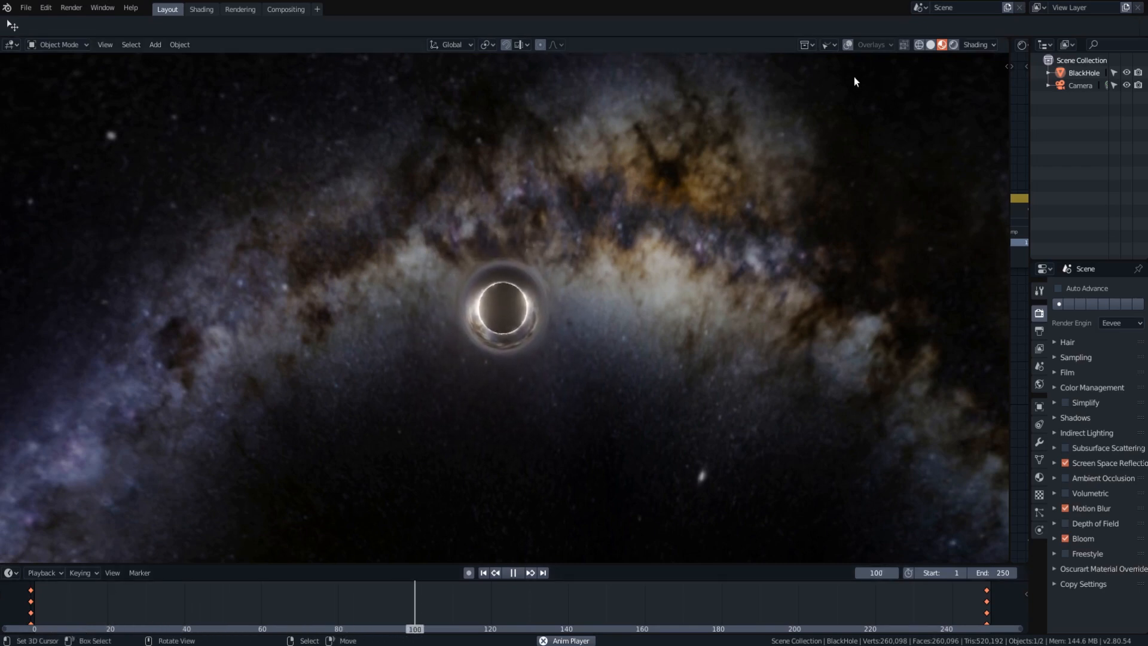
click(849, 44)
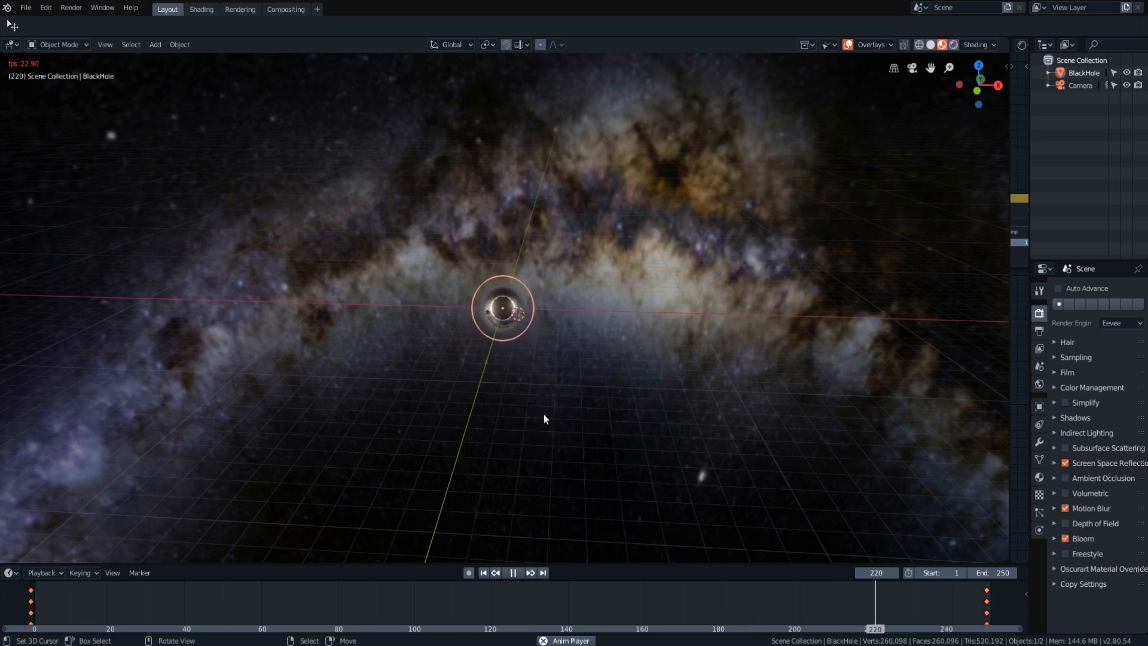
key(space)
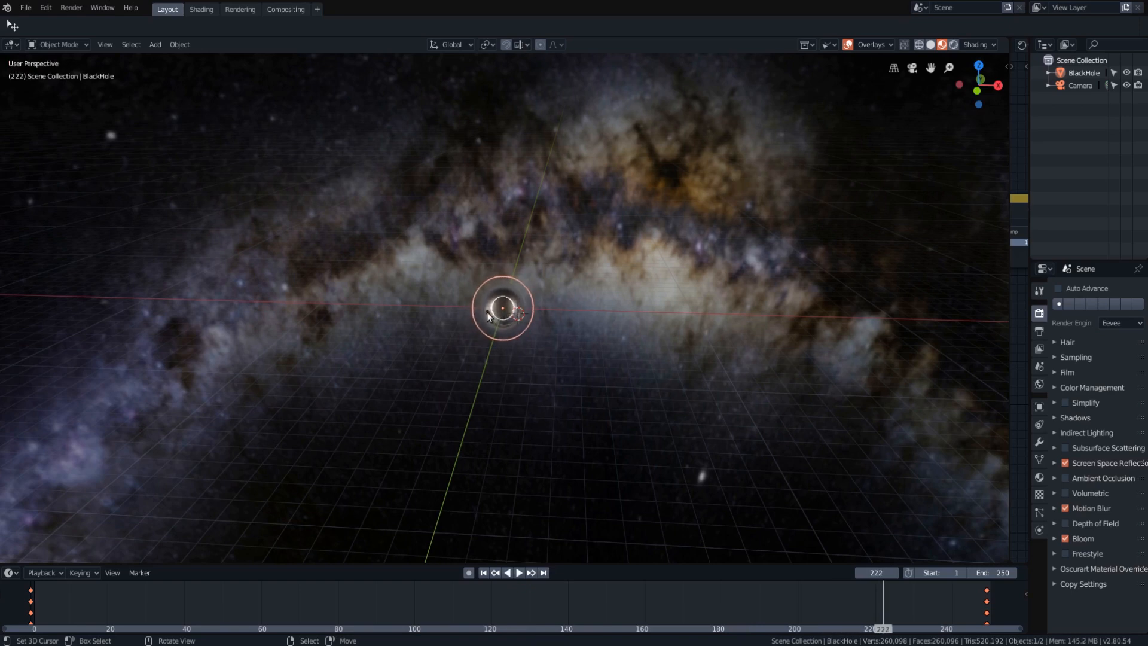
Step: Select the scene camera beside the black hole and frame it in the viewport
click(493, 315)
key(KP_Decimal)
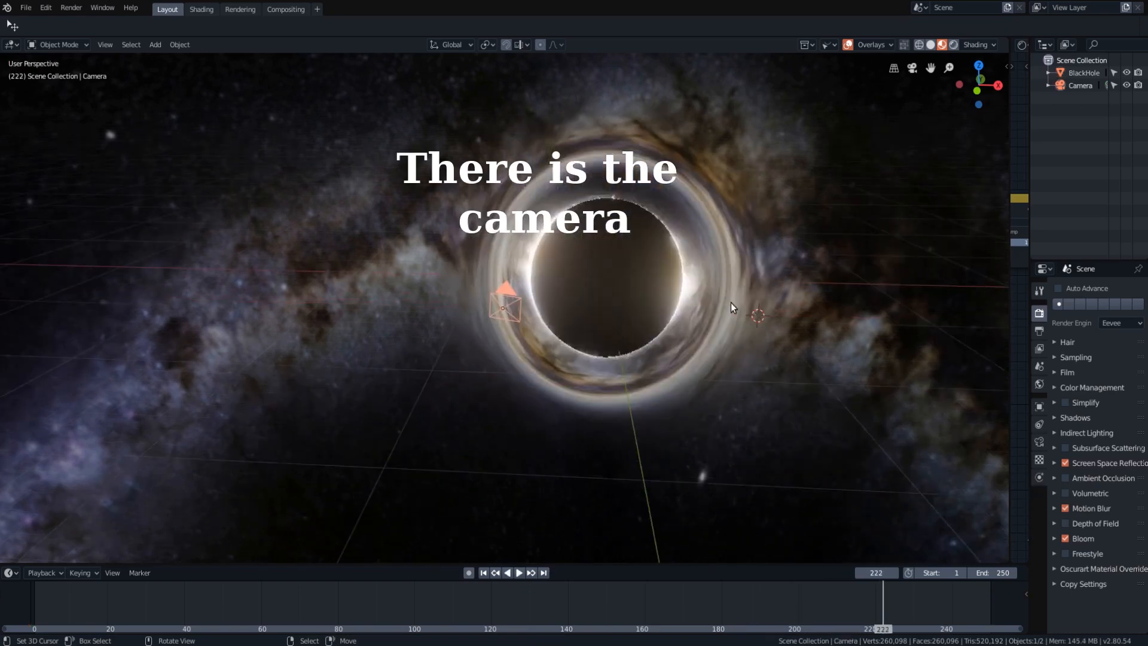
middle_drag(756, 266, 686, 270)
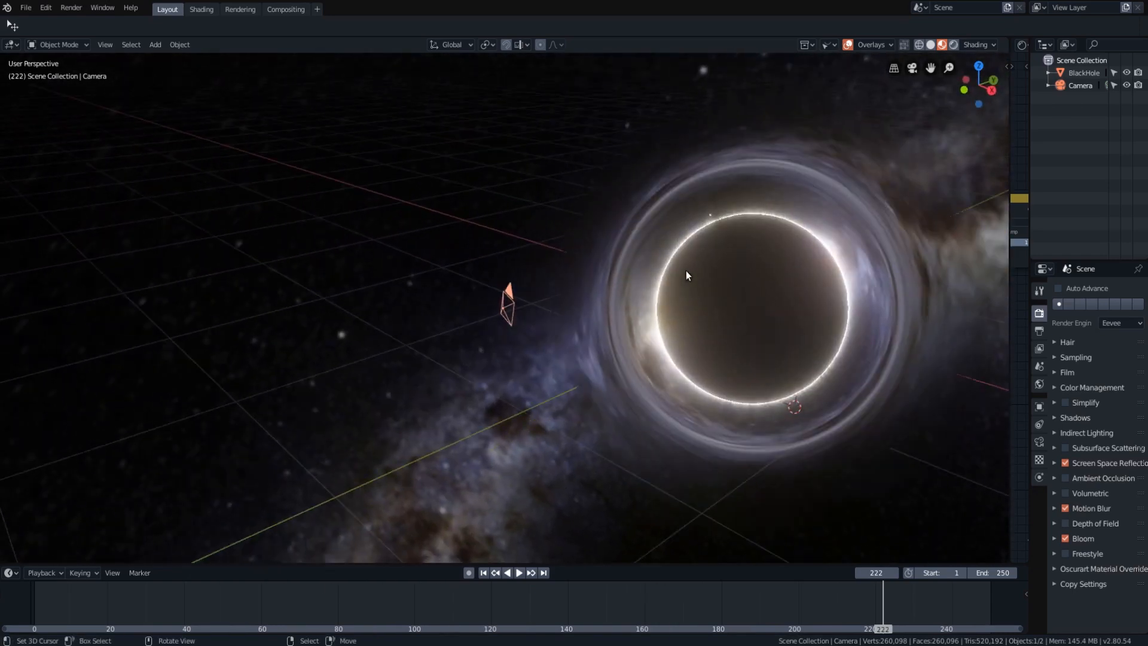
Step: Review the black hole's animation around the selected camera, ending at frame 208
drag(682, 593, 336, 598)
key(space)
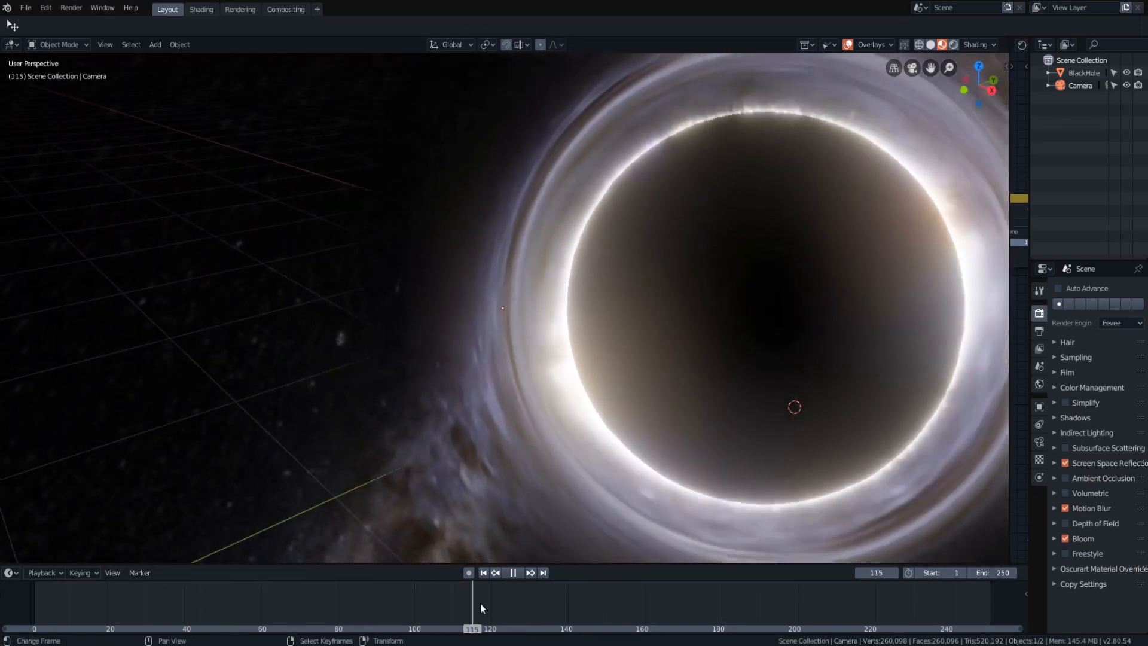
drag(481, 608, 828, 601)
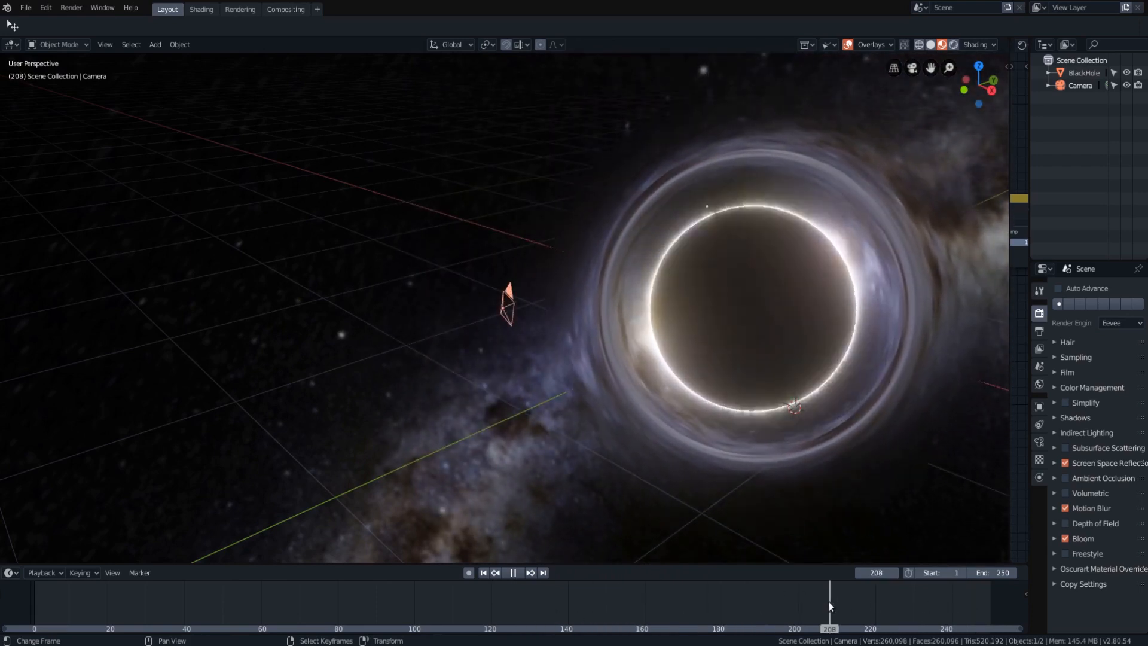
Step: Switch to the camera view and review the animation through it, stopping at frame 165
key(KP_0)
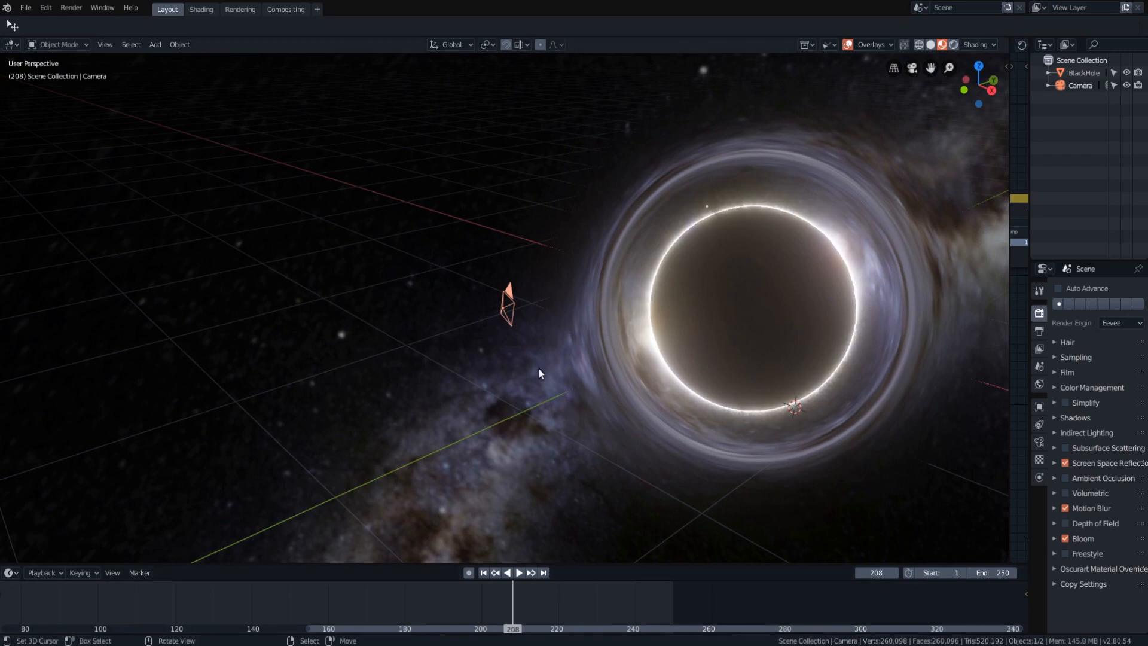
key(KP_0)
drag(515, 608, 170, 603)
middle_drag(232, 612, 522, 615)
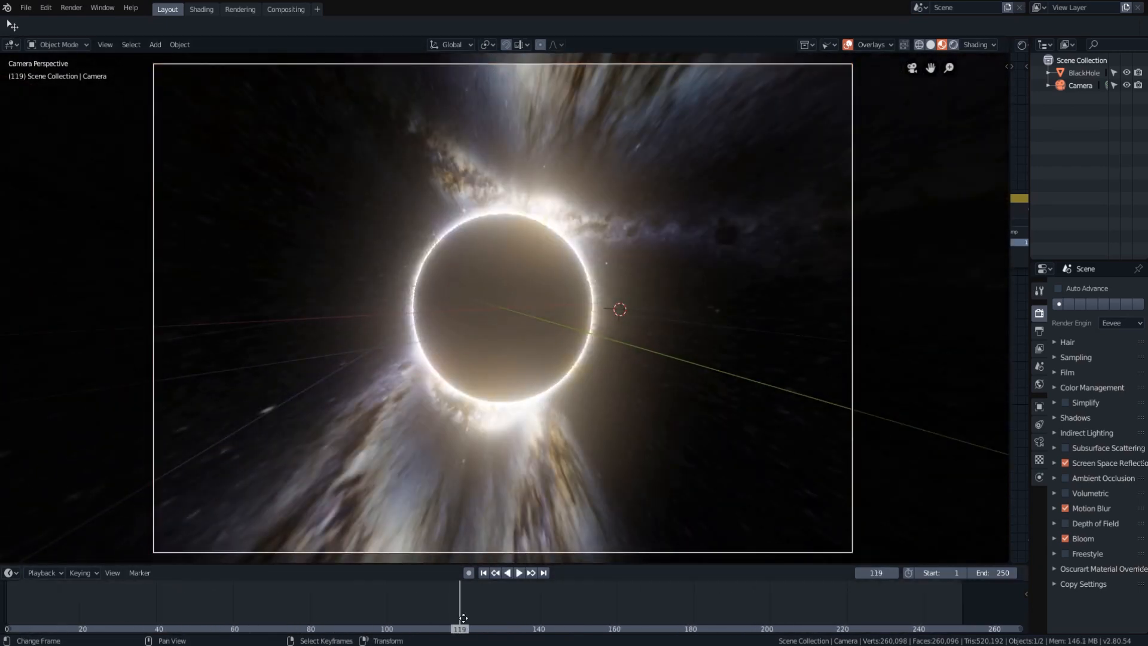
scroll(463, 618, down, 6)
middle_drag(441, 620, 502, 624)
scroll(500, 622, up, 2)
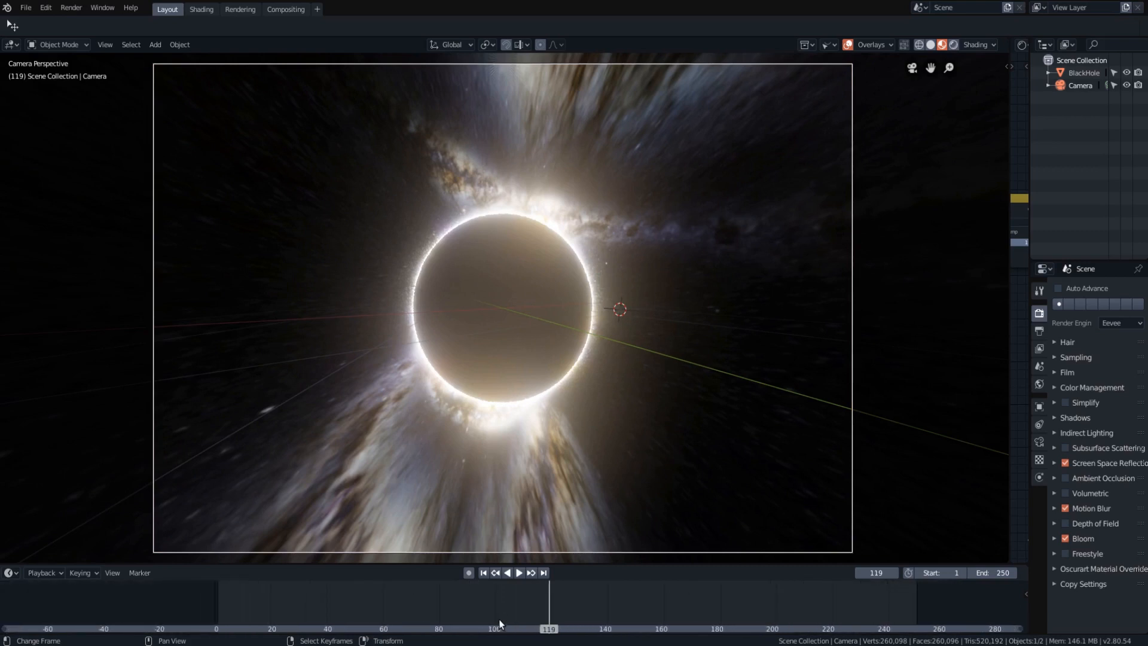
drag(299, 614, 677, 615)
key(space)
key(space)
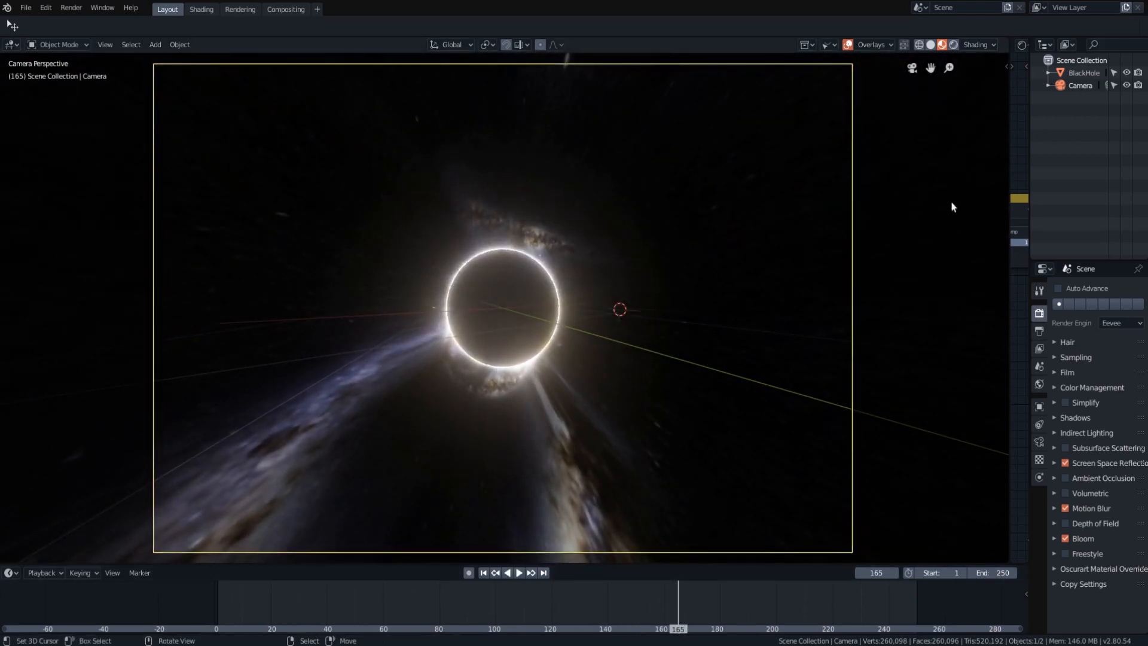
Step: Widen the world node editor beside the viewport and set the Mix node's factor to 0
drag(1011, 229, 686, 233)
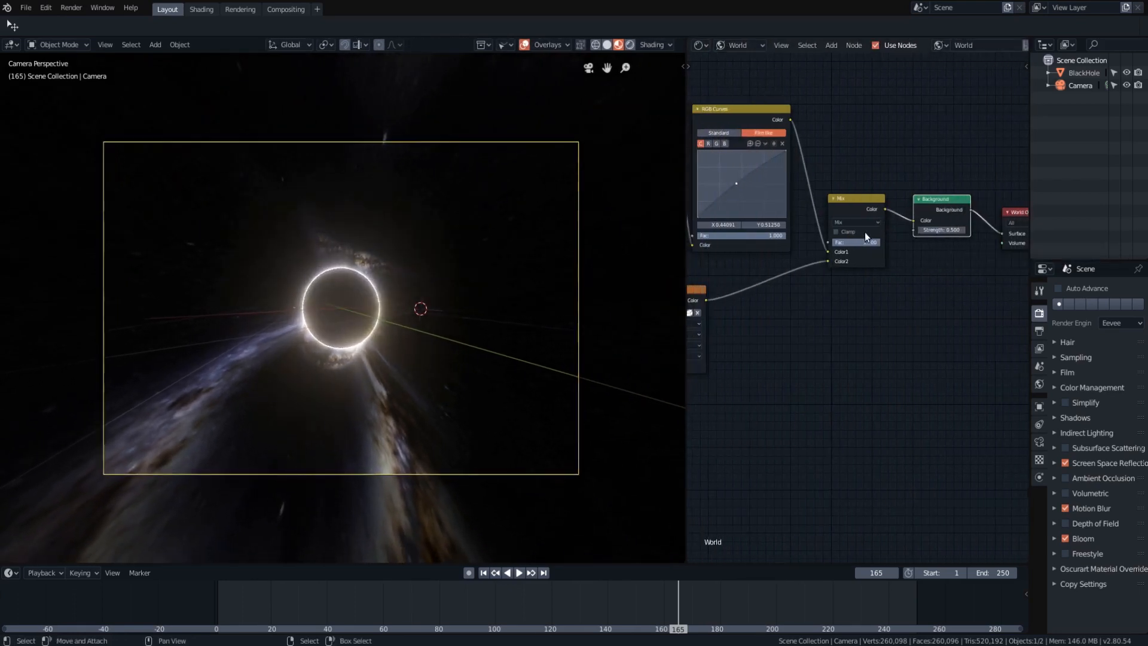
drag(878, 242, 833, 243)
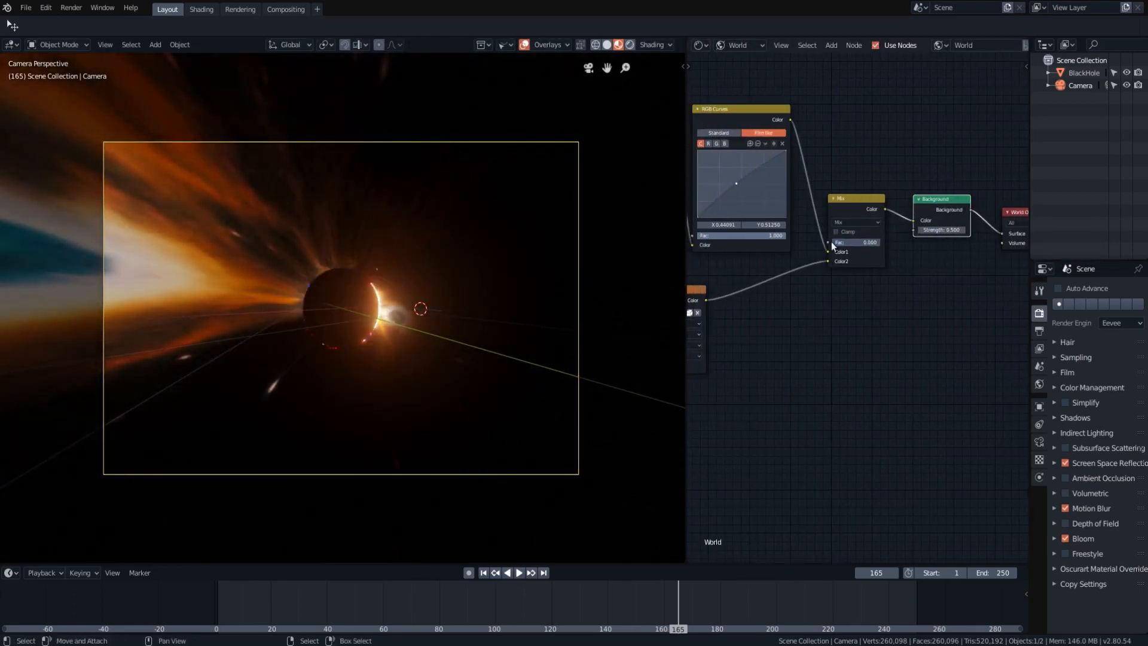
Step: Fly the camera around the black hole with walk navigation, and play the animation up to frame 143
key(shift+grave)
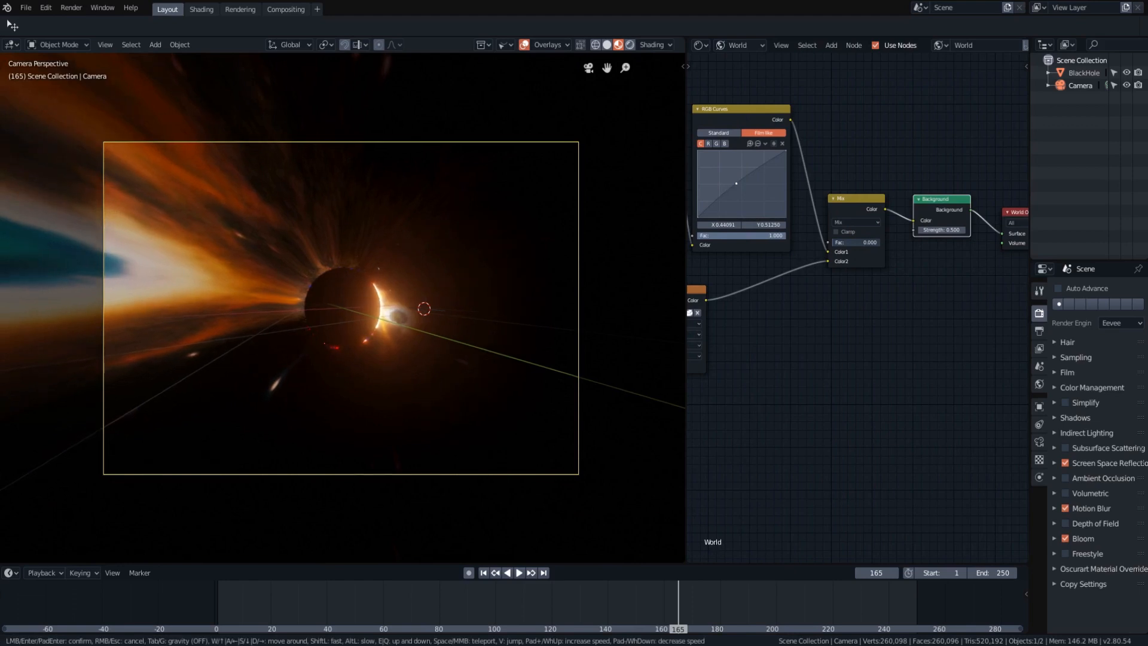
key(w)
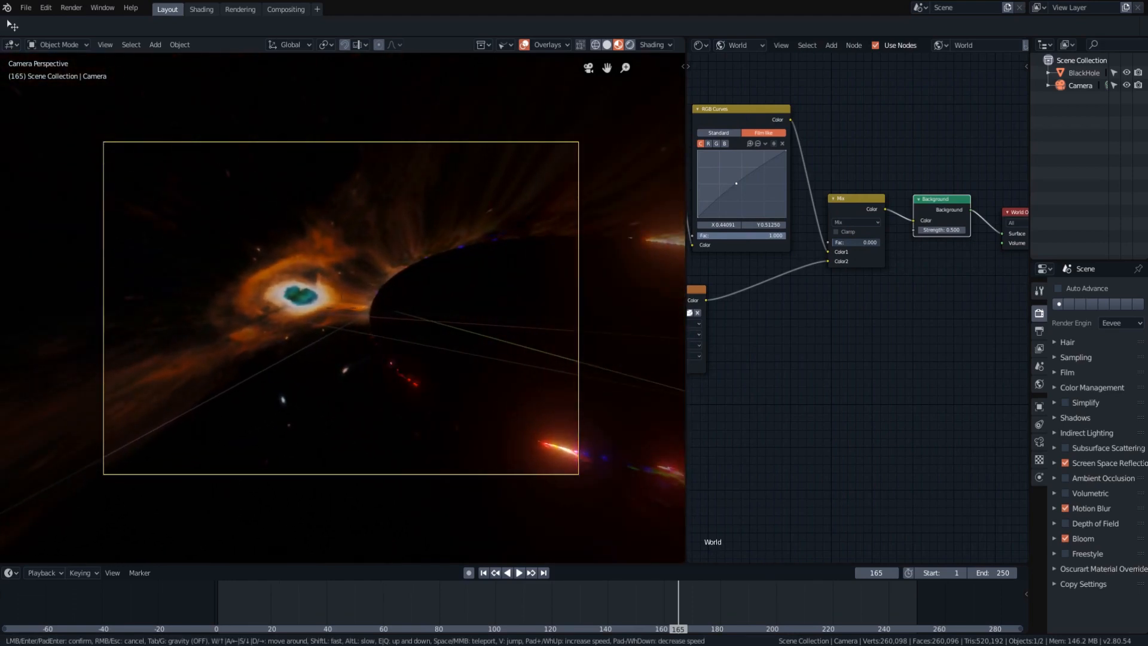
key(w)
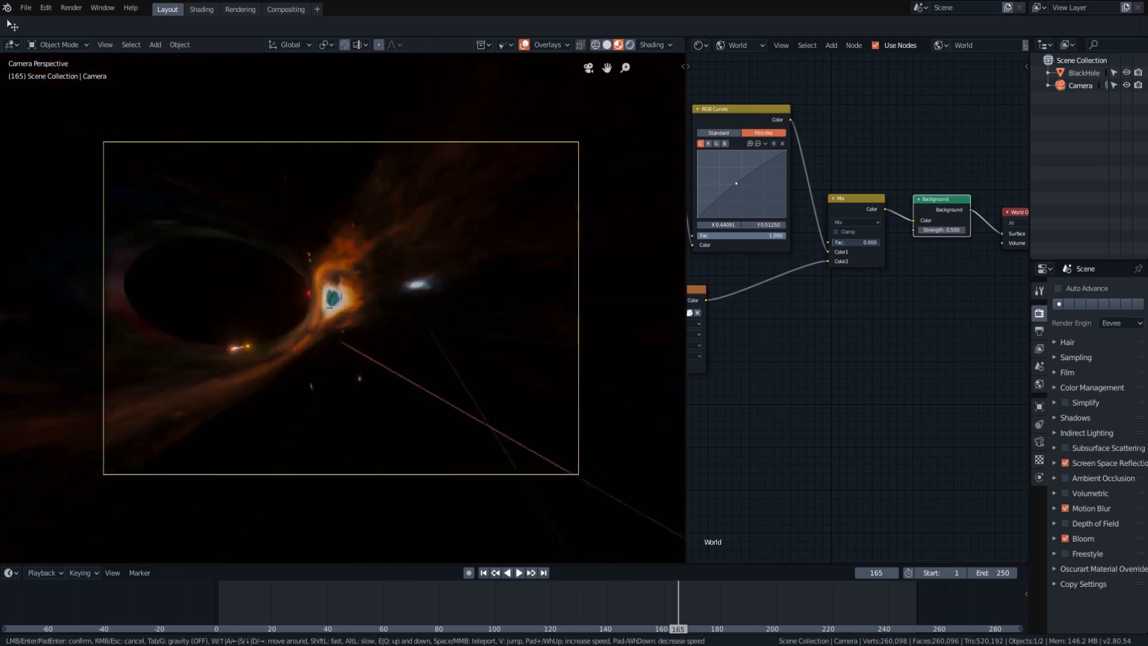
key(w)
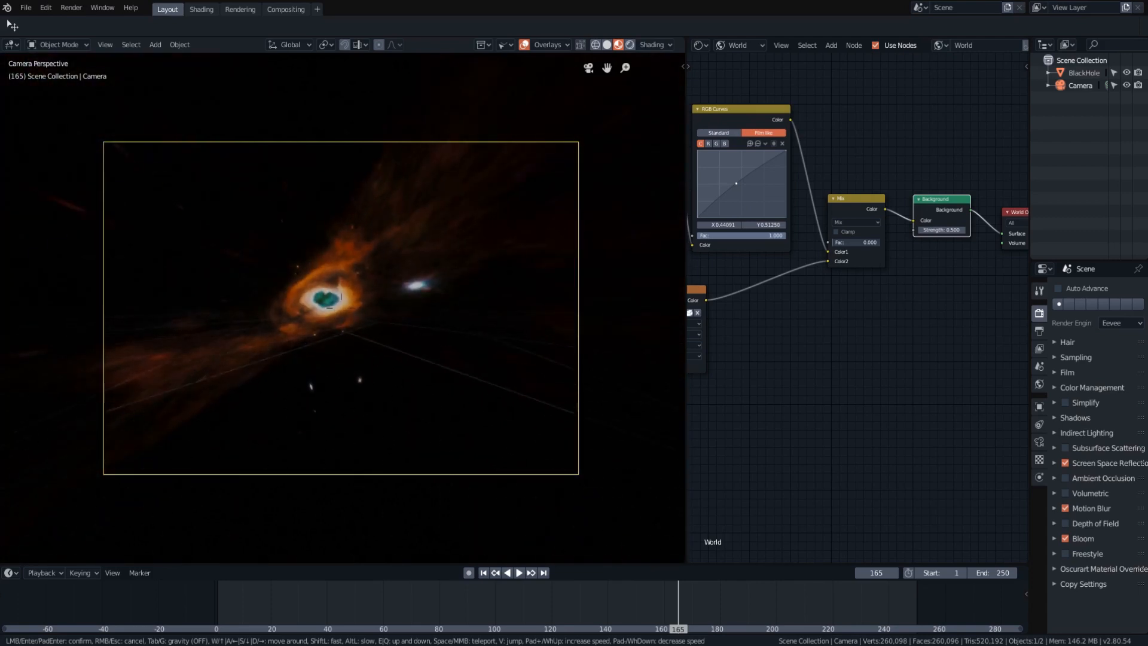
key(w)
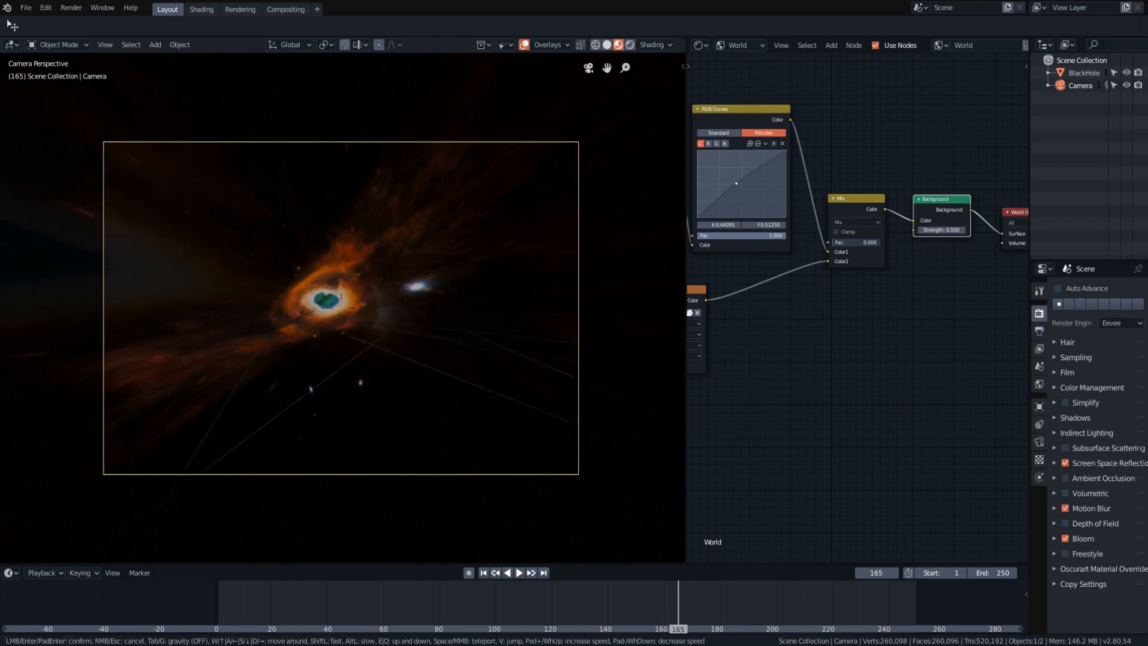
key(w)
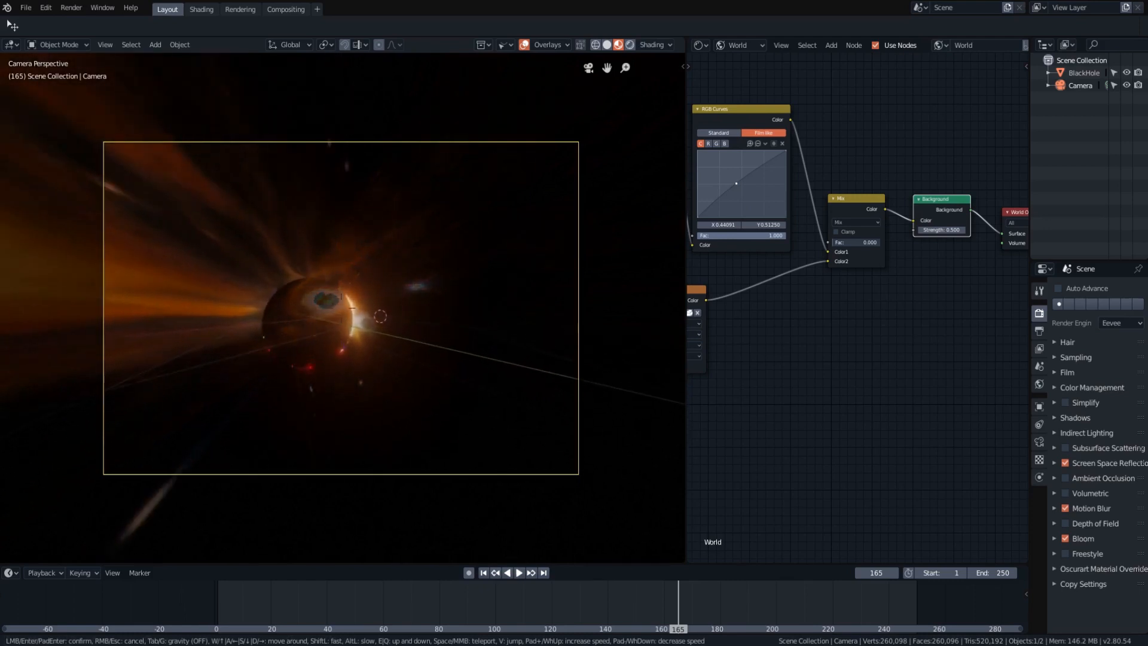
key(w)
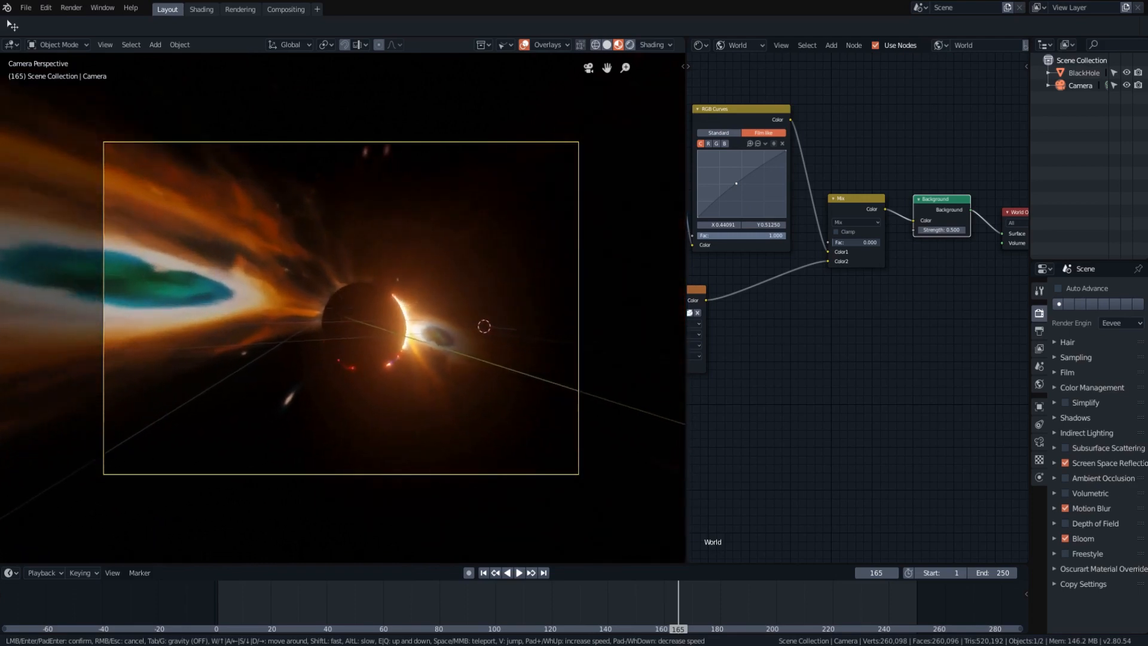
click(340, 312)
drag(676, 609, 497, 625)
key(space)
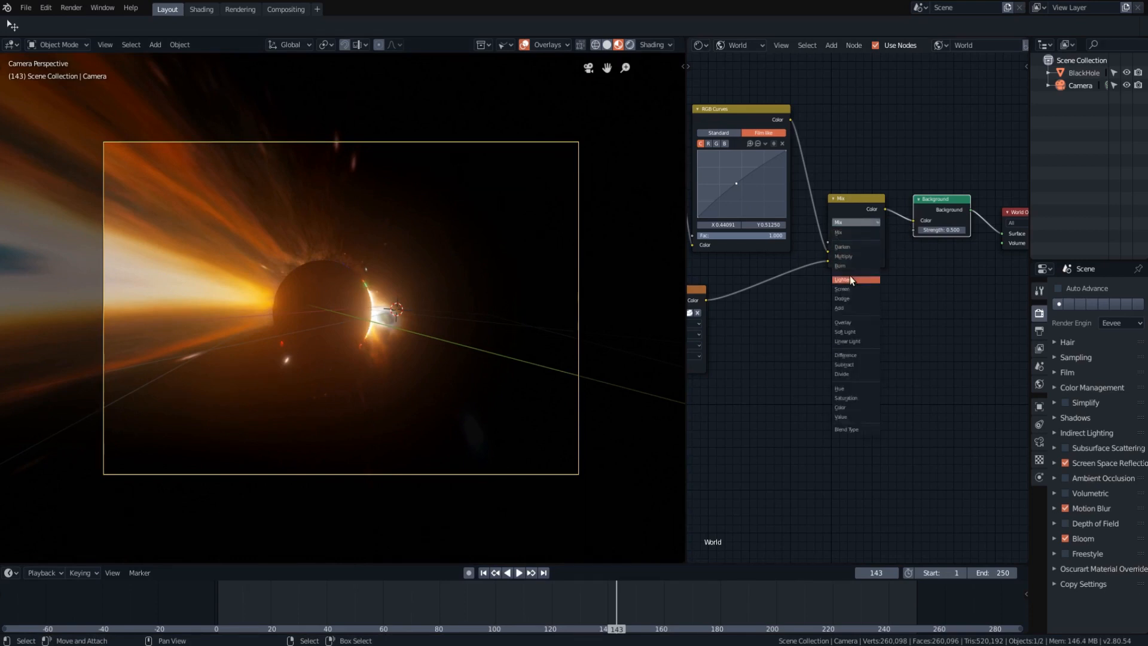
Step: Try Screen blending on the world's Mix node, and restore the Mix blend mode with the factor at 1
click(852, 289)
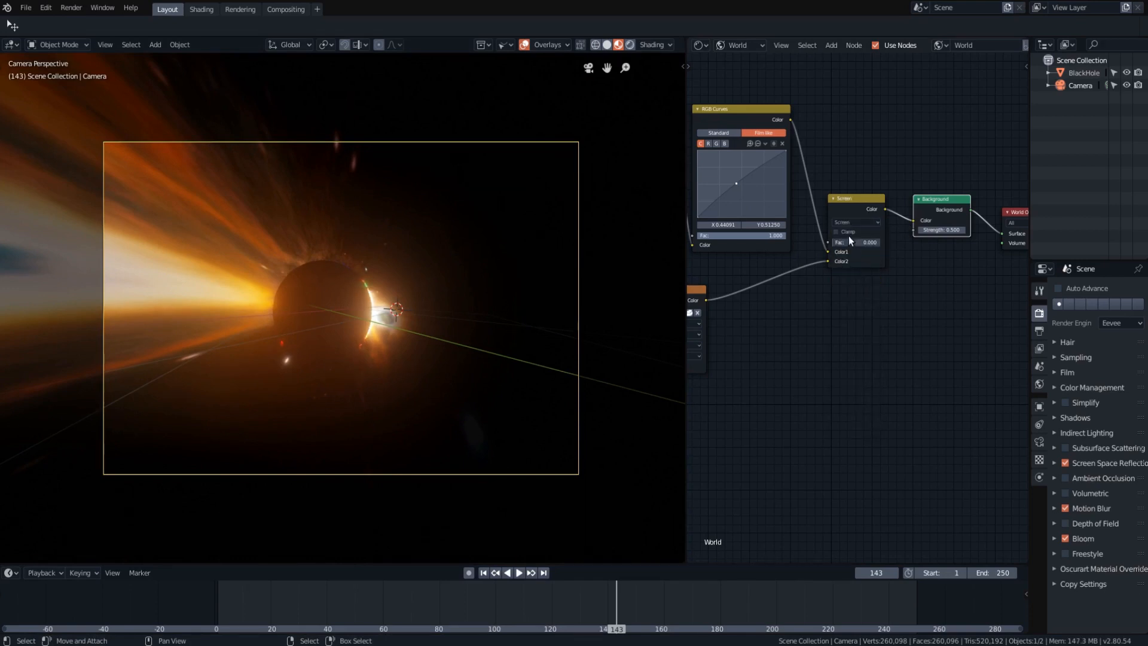
drag(838, 251, 897, 240)
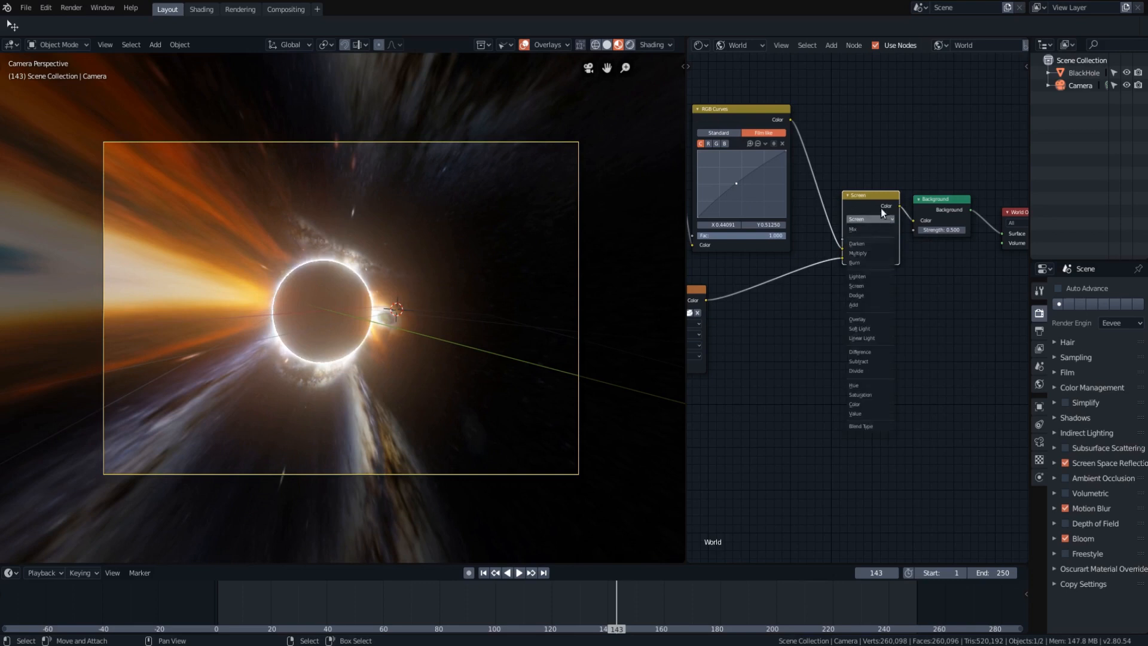
click(880, 234)
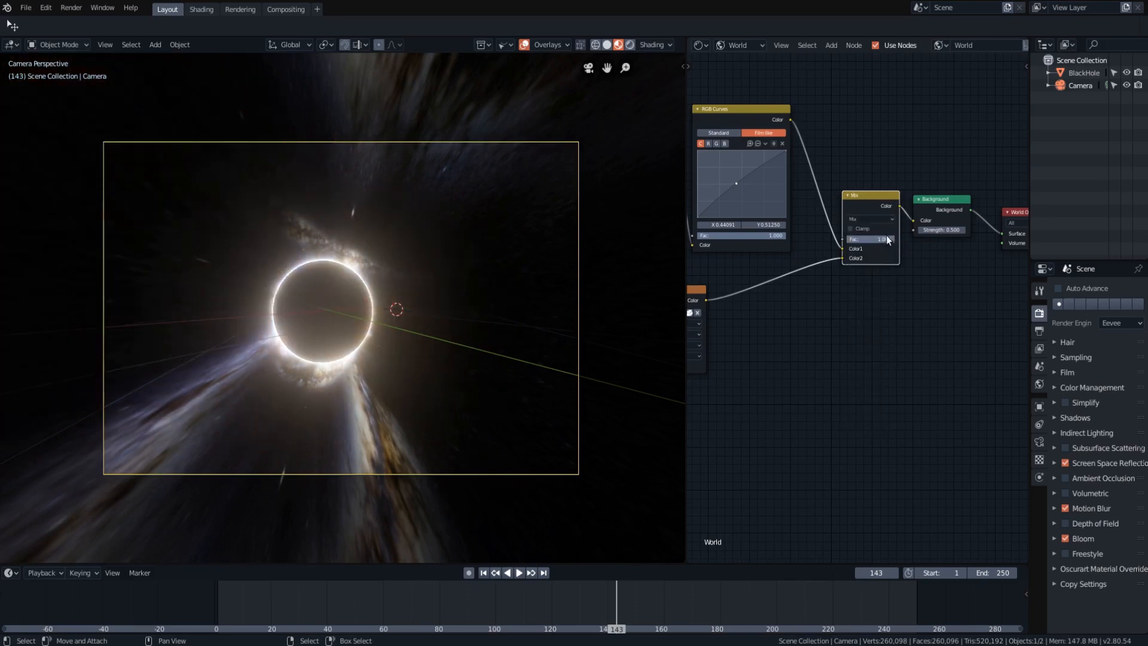
mouse_move(891, 239)
mouse_down()
mouse_move(844, 240)
mouse_move(897, 240)
mouse_up()
Step: Examine the world node tree from its texture and RGB Curves nodes through Mix and Background to World Output
scroll(843, 248, down, 3)
middle_drag(835, 257, 912, 258)
middle_drag(821, 265, 838, 295)
scroll(859, 289, up, 4)
middle_drag(953, 267, 843, 286)
middle_drag(962, 260, 863, 288)
middle_drag(943, 283, 833, 289)
mouse_move(940, 285)
middle_down()
mouse_move(868, 291)
mouse_move(912, 291)
middle_up()
scroll(912, 291, down, 5)
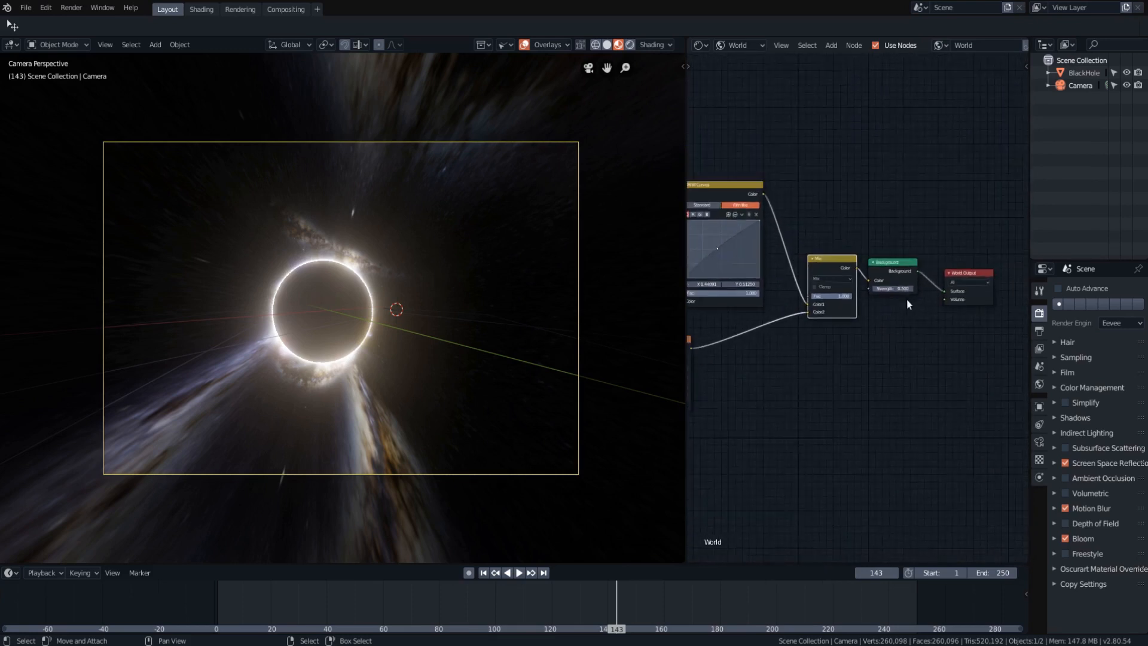
scroll(875, 307, down, 2)
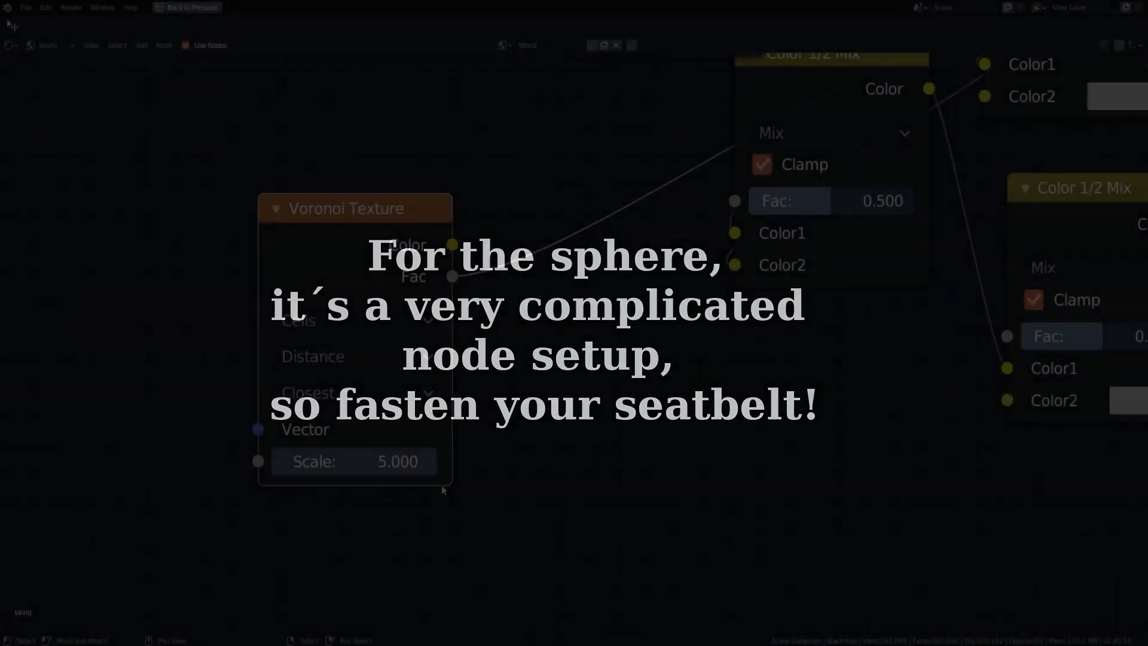
Step: Reposition the two Voronoi Texture nodes beside the Color 1/2 Mix nodes in the world node tree
drag(352, 223, 604, 128)
scroll(823, 269, down, 1)
scroll(823, 269, down, 1)
middle_drag(819, 264, 638, 327)
middle_drag(661, 247, 566, 441)
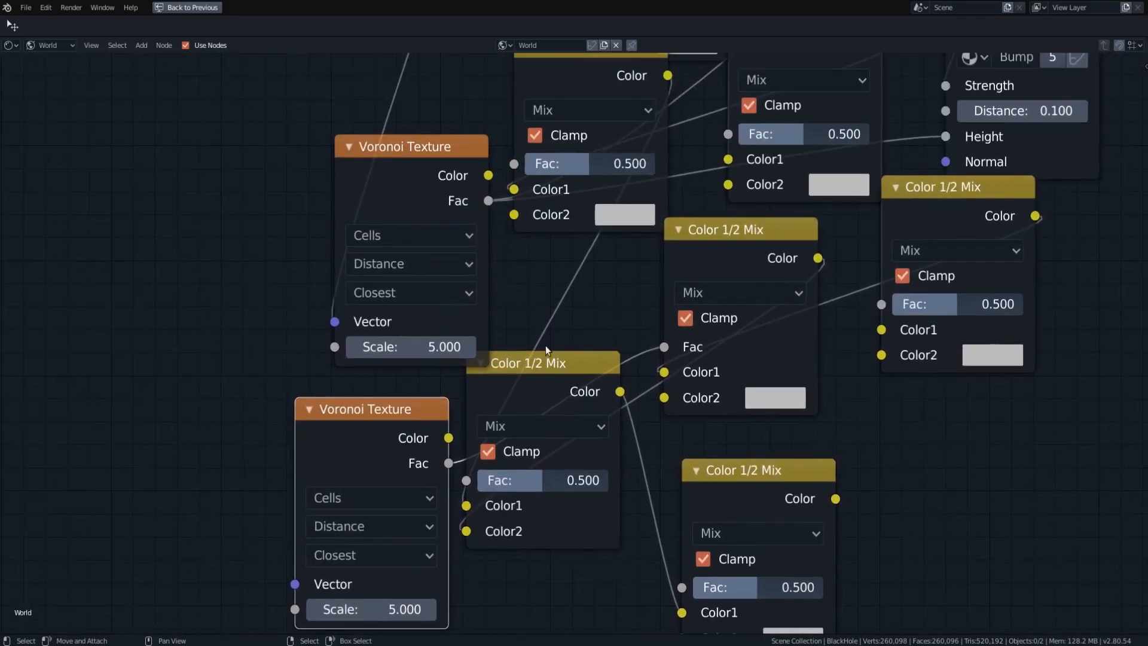
drag(397, 145, 374, 119)
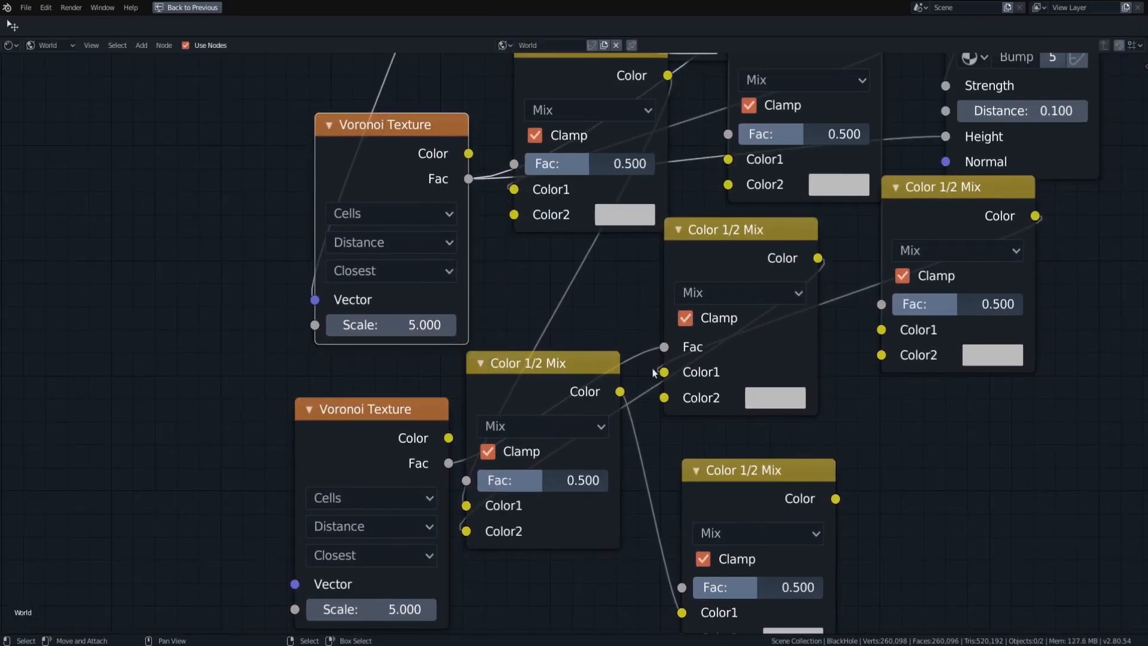
Step: Connect the lowest Color 1/2 Mix node to the neighbouring Mix node and nudge it slightly upward
middle_drag(653, 367, 547, 288)
scroll(547, 288, down, 1)
mouse_move(679, 383)
alt+right_down()
mouse_move(802, 282)
mouse_move(809, 259)
alt+right_up()
drag(689, 386, 687, 364)
Step: Examine the chain of Separate XYZ, Combine XYZ and Multiply nodes until the entire node tree is in view
scroll(785, 301, down, 2)
middle_drag(819, 243, 741, 328)
scroll(798, 265, down, 1)
middle_drag(806, 188, 761, 287)
middle_drag(802, 247, 633, 362)
scroll(739, 299, down, 2)
middle_drag(738, 295, 693, 344)
middle_drag(800, 251, 659, 309)
middle_drag(794, 331, 618, 237)
middle_drag(704, 344, 658, 215)
scroll(657, 215, up, 5)
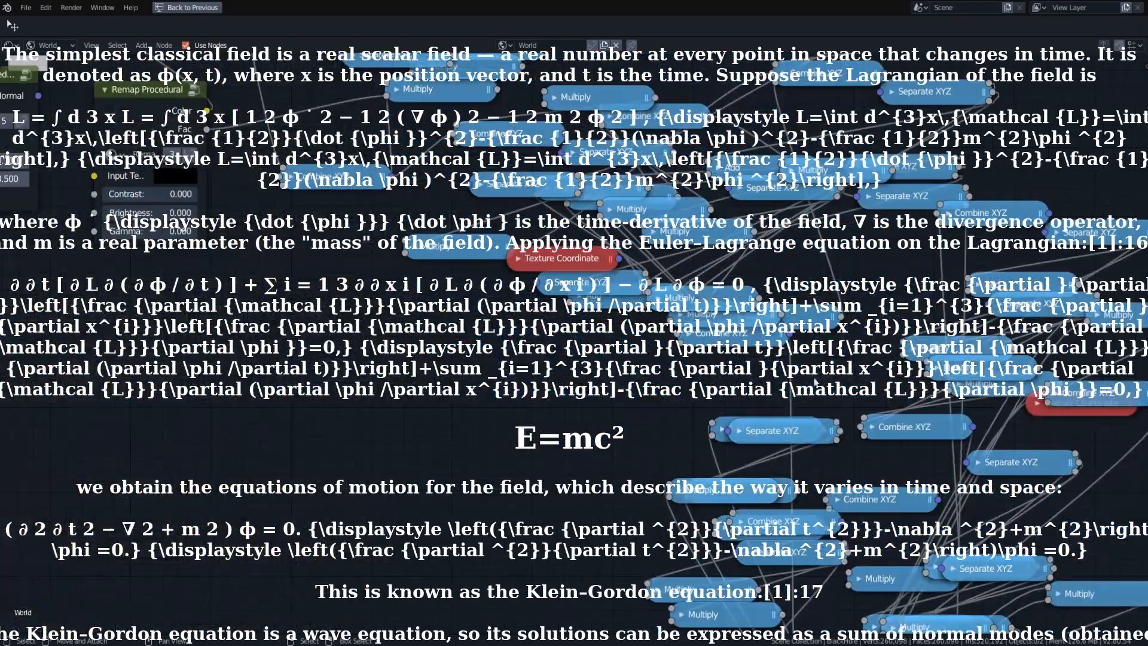
middle_drag(834, 481, 682, 253)
middle_drag(704, 401, 664, 137)
scroll(657, 299, down, 5)
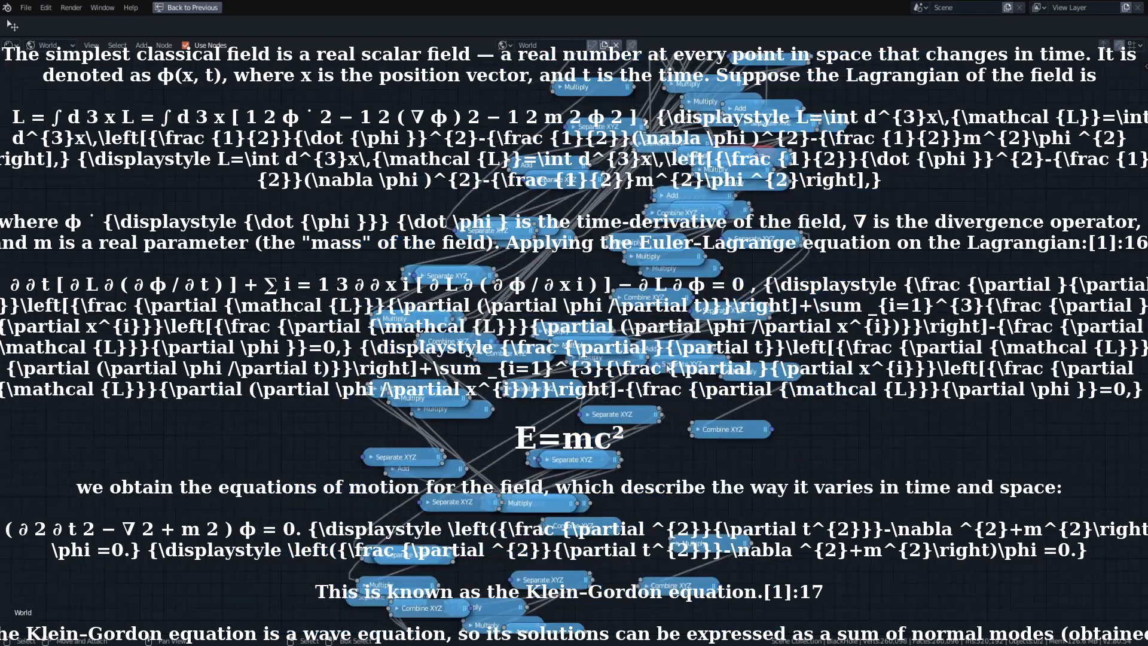
middle_drag(675, 382, 646, 287)
middle_drag(649, 508, 633, 370)
scroll(625, 395, down, 7)
middle_drag(634, 562, 625, 461)
scroll(632, 351, down, 7)
scroll(637, 407, down, 4)
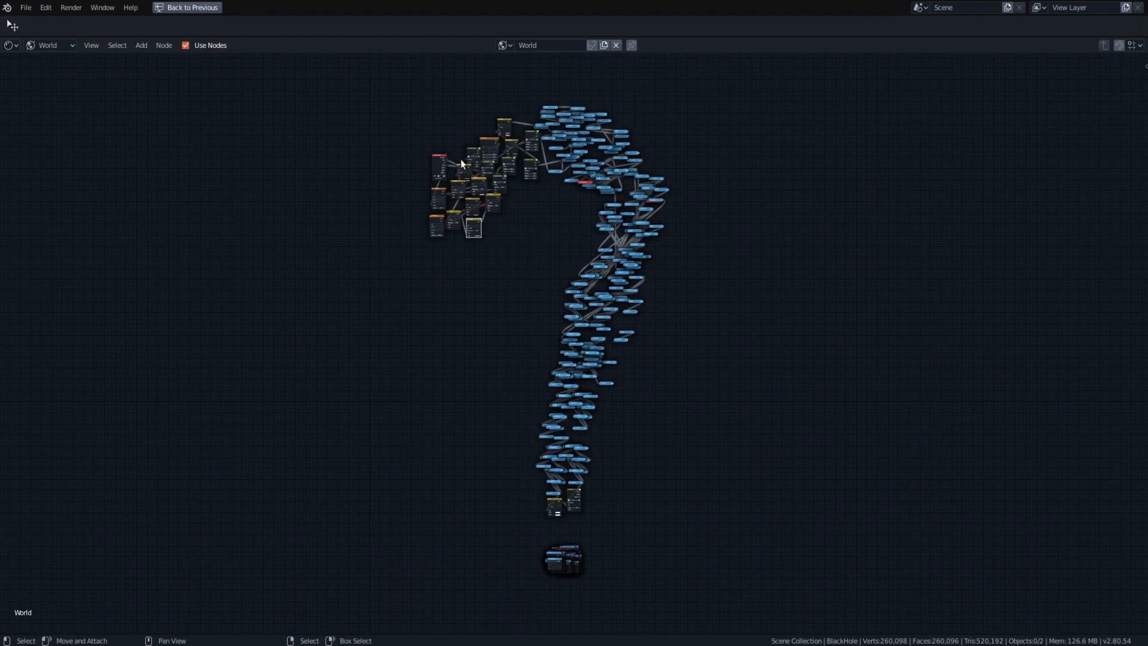
Step: Circle-select the texture and Mix nodes at the start of the question-mark-shaped tree and move them slightly toward the blue nodes
key(a)
key(alt+a)
key(c)
click(450, 193)
mouse_move(452, 196)
mouse_down()
mouse_move(494, 147)
mouse_move(526, 163)
mouse_up()
key(Escape)
key(g)
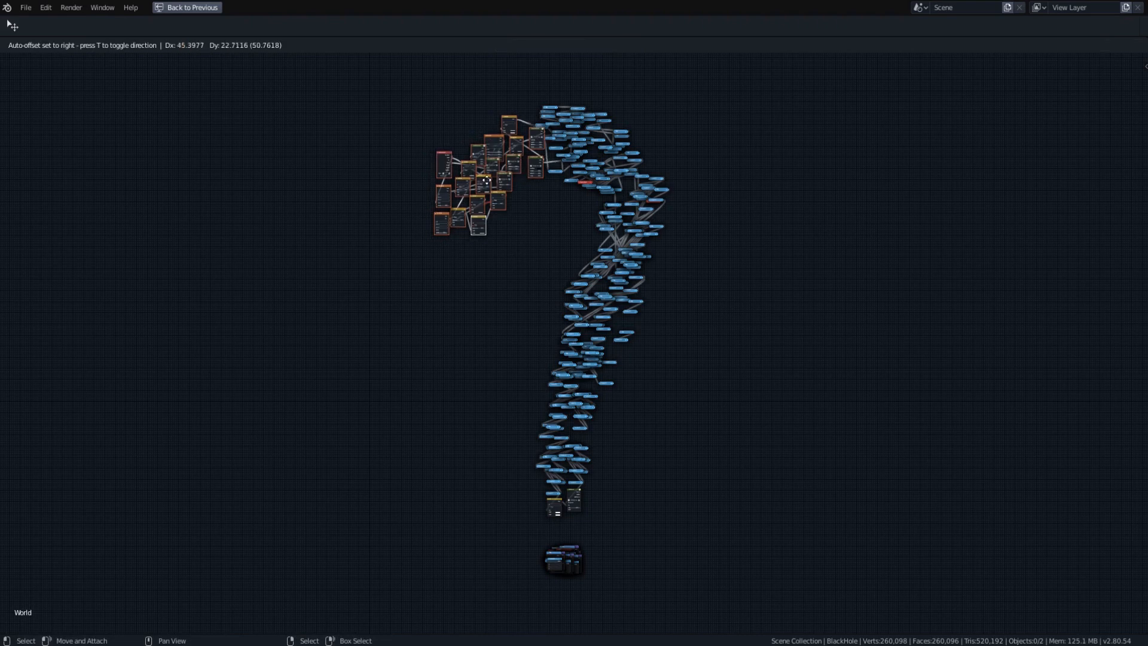
click(518, 168)
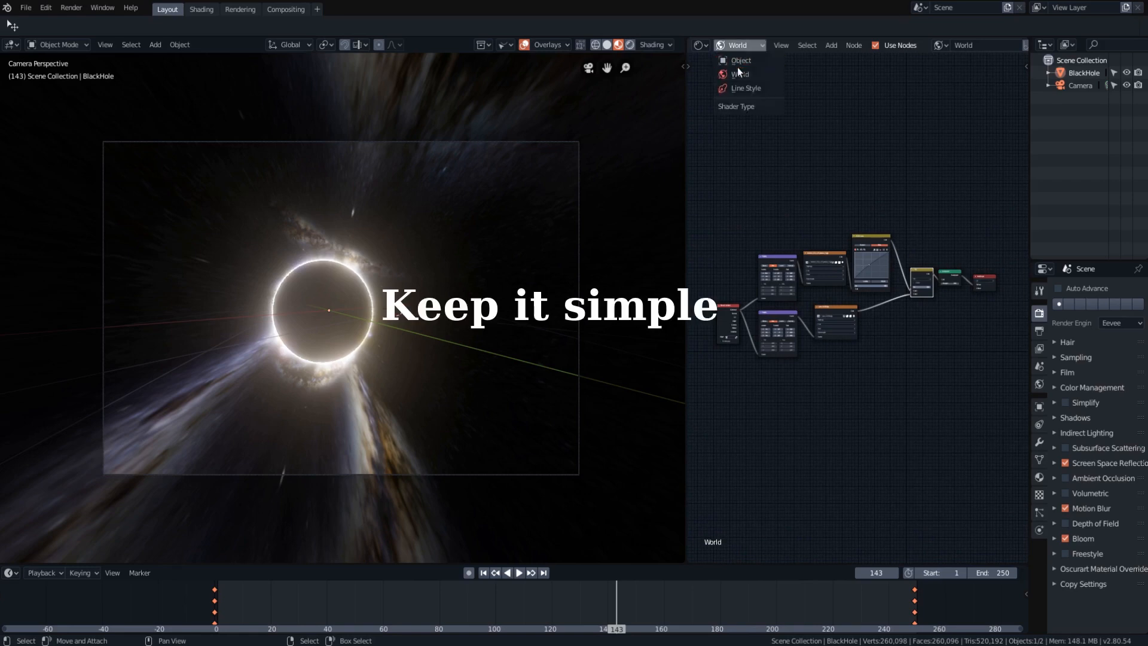
Step: Show the BlackHole object's material nodes, focusing on the Layer Weight and ColorRamp nodes
click(741, 62)
scroll(913, 316, up, 6)
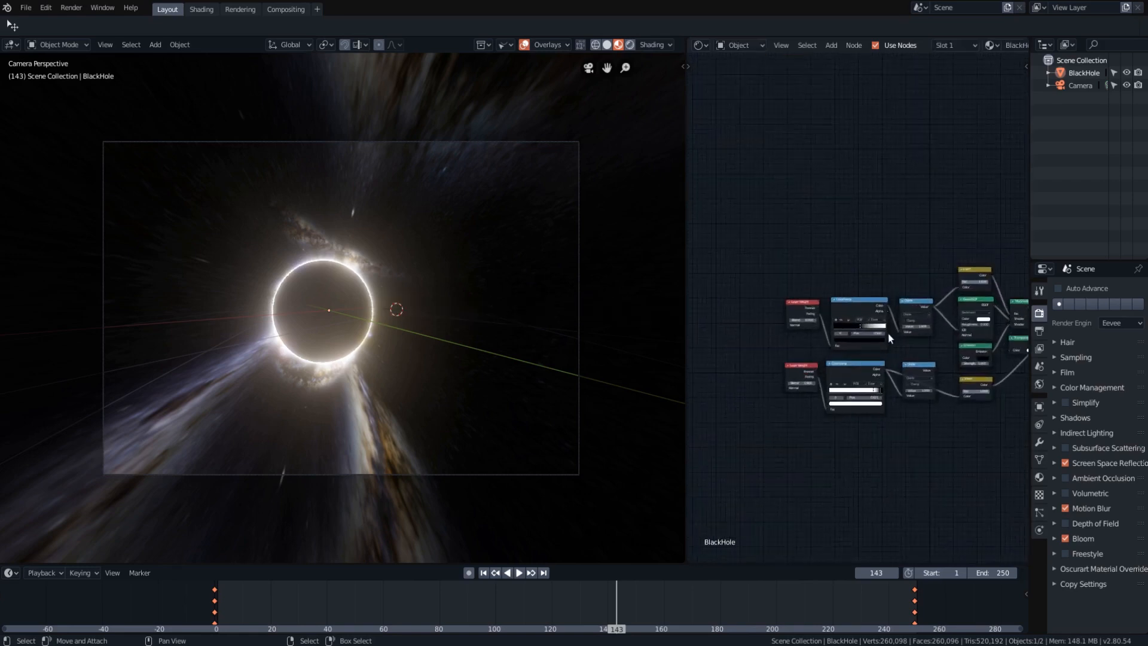
scroll(862, 253, up, 2)
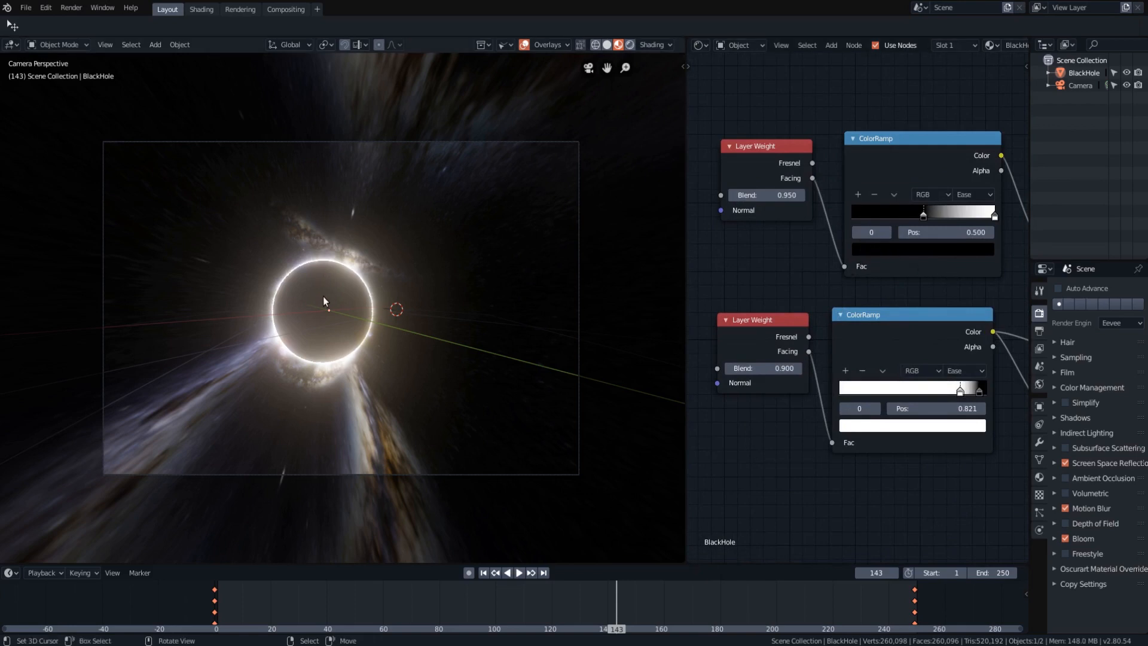
Step: Try moving the black hole sphere and scaling it uniformly to demonstrate the background distortion
key(g)
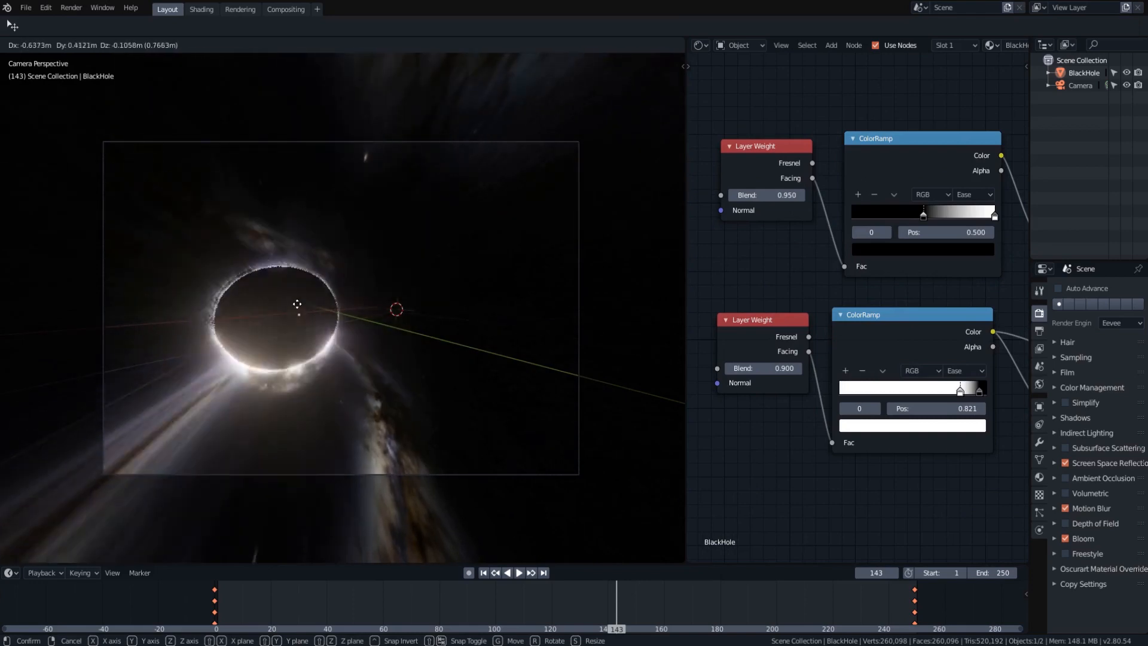
click(350, 288)
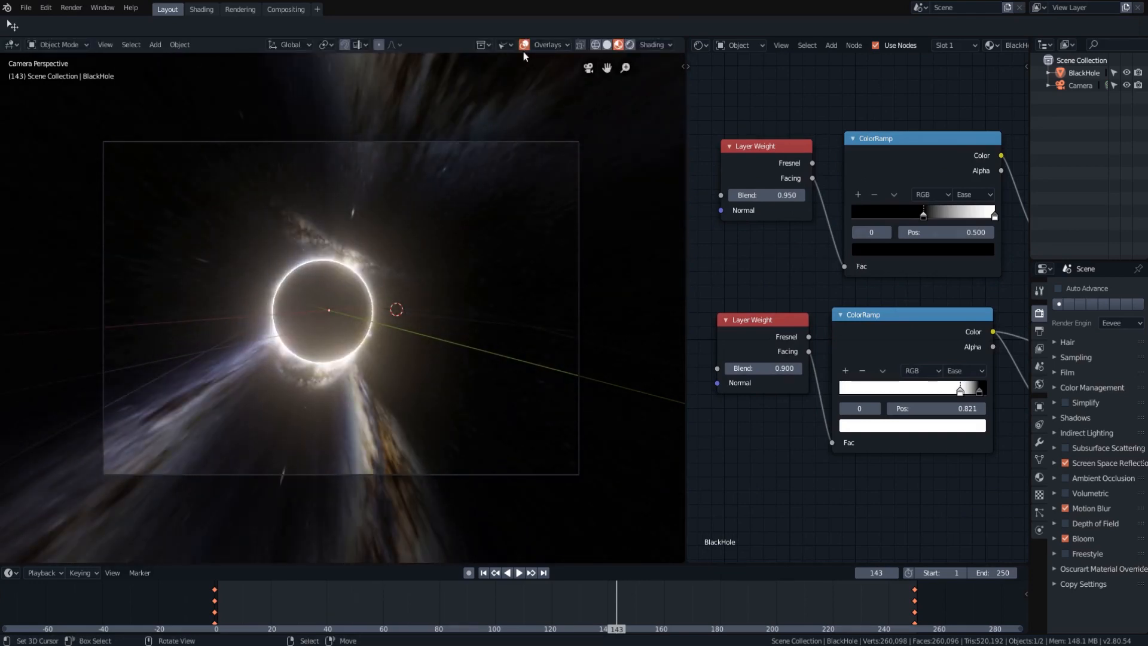
key(s)
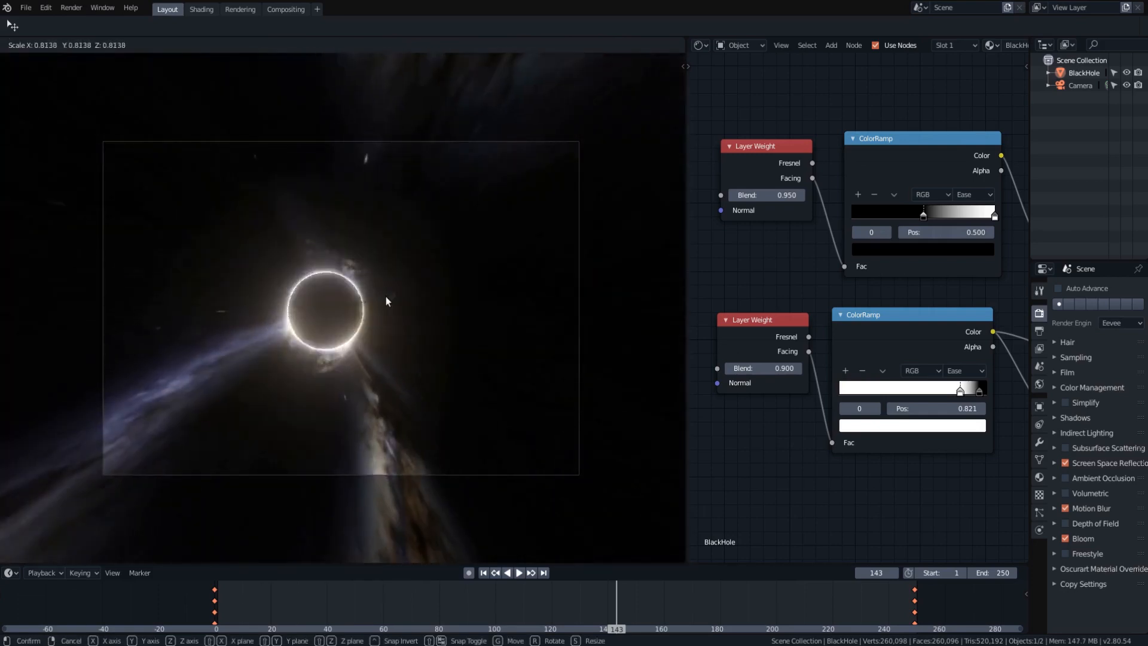
right_click(385, 296)
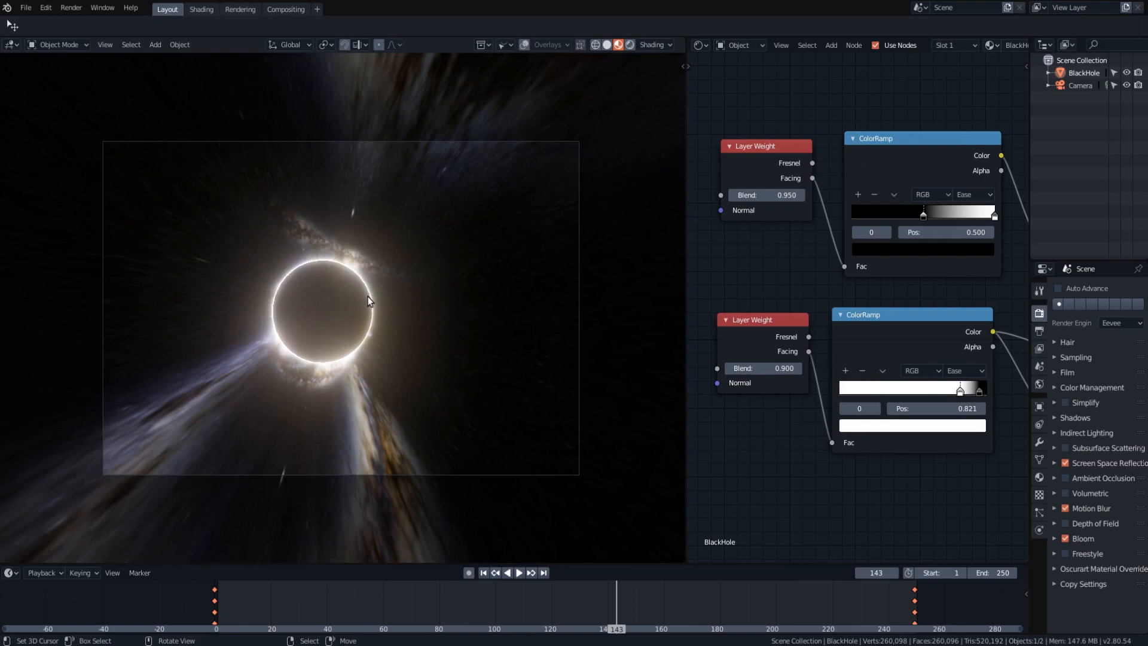
Step: Try stretching the black hole sphere along the global X axis and scaling it along the global Y axis
key(s)
key(x)
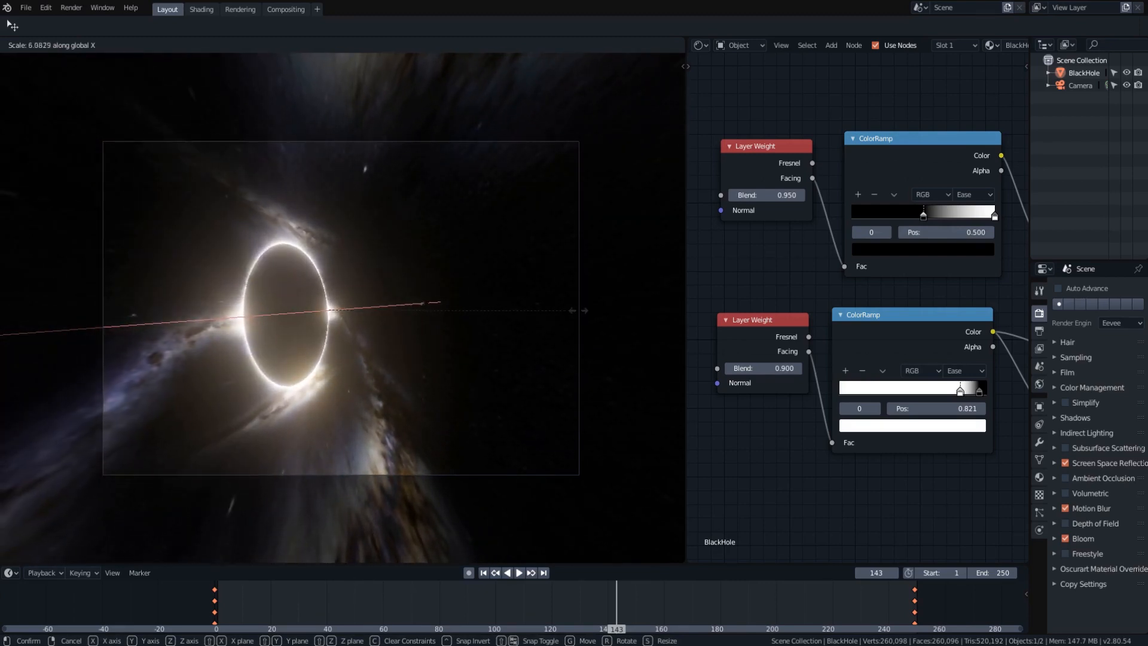
key(y)
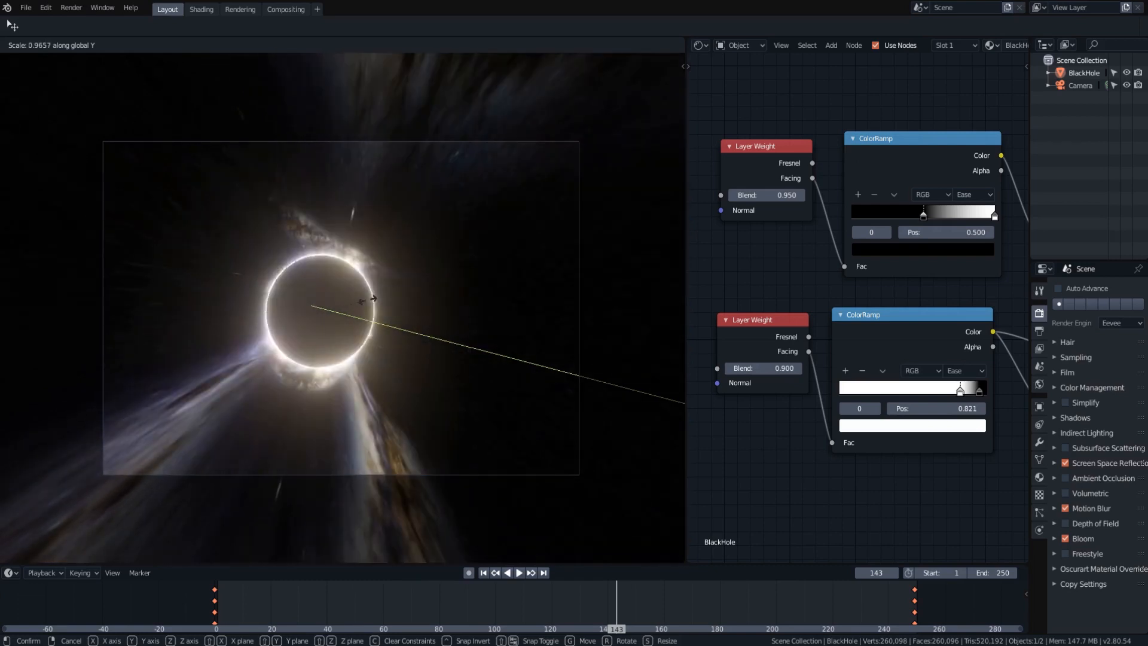
click(357, 295)
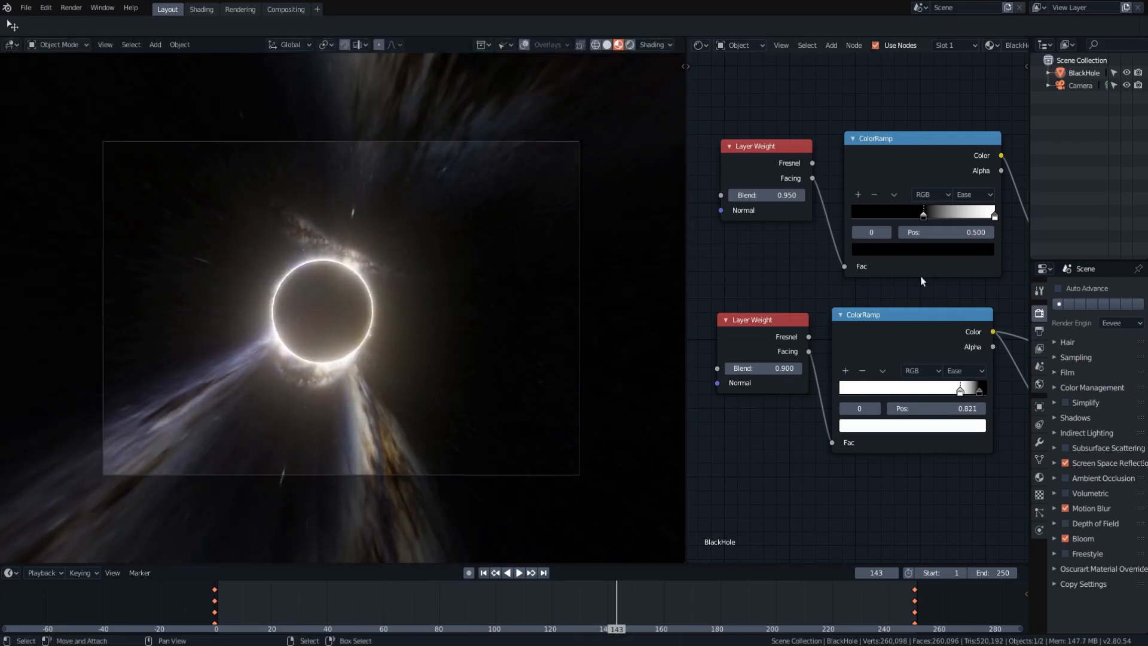
Step: Widen the node editor and fit the complete BlackHole material tree into it
ctrl+scroll(934, 274, right, 5)
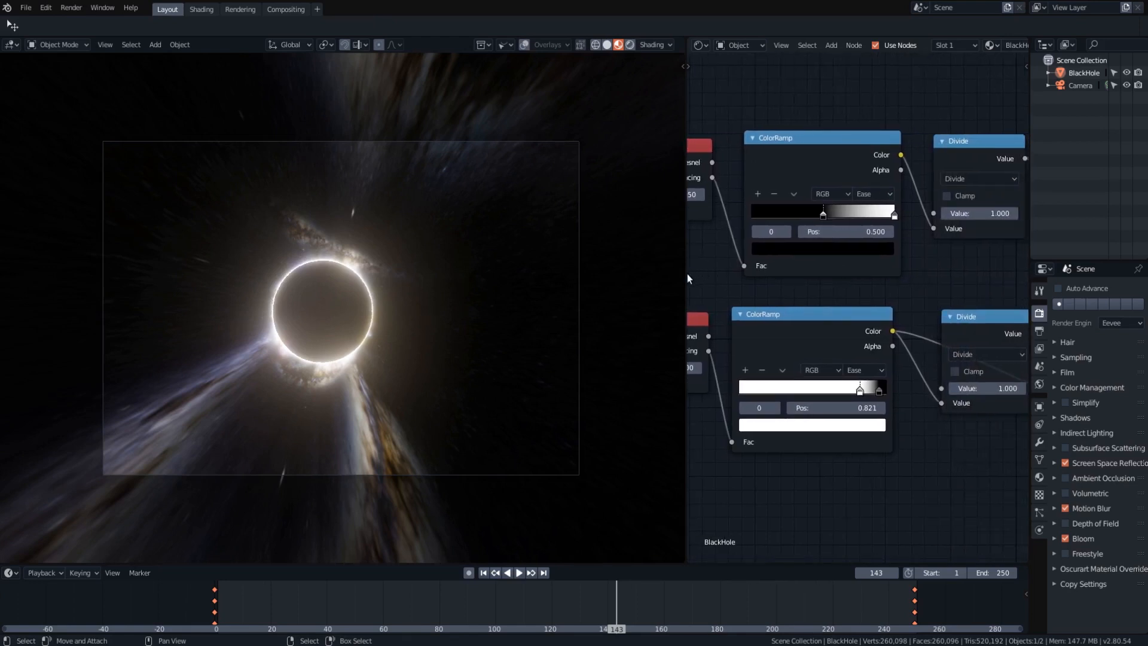
drag(682, 275, 324, 275)
middle_drag(785, 295, 690, 314)
scroll(690, 314, down, 3)
scroll(691, 312, down, 3)
middle_drag(664, 315, 648, 316)
scroll(648, 317, up, 1)
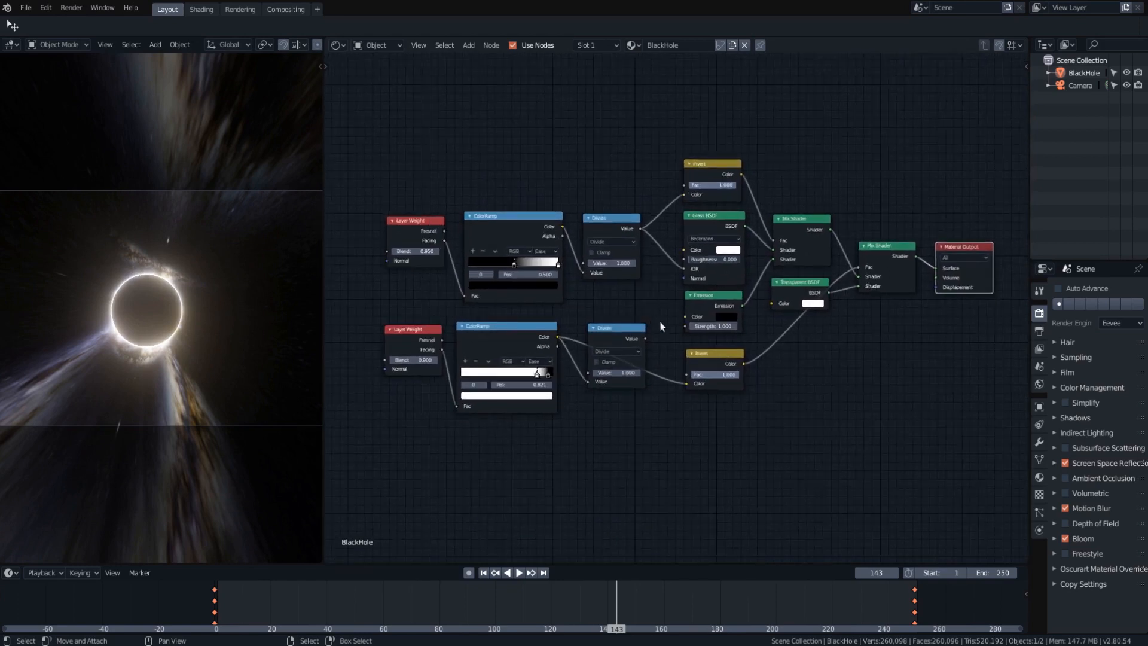
Step: Check the render engine choice and the Bloom option in the scene's render settings
click(1107, 323)
click(1099, 338)
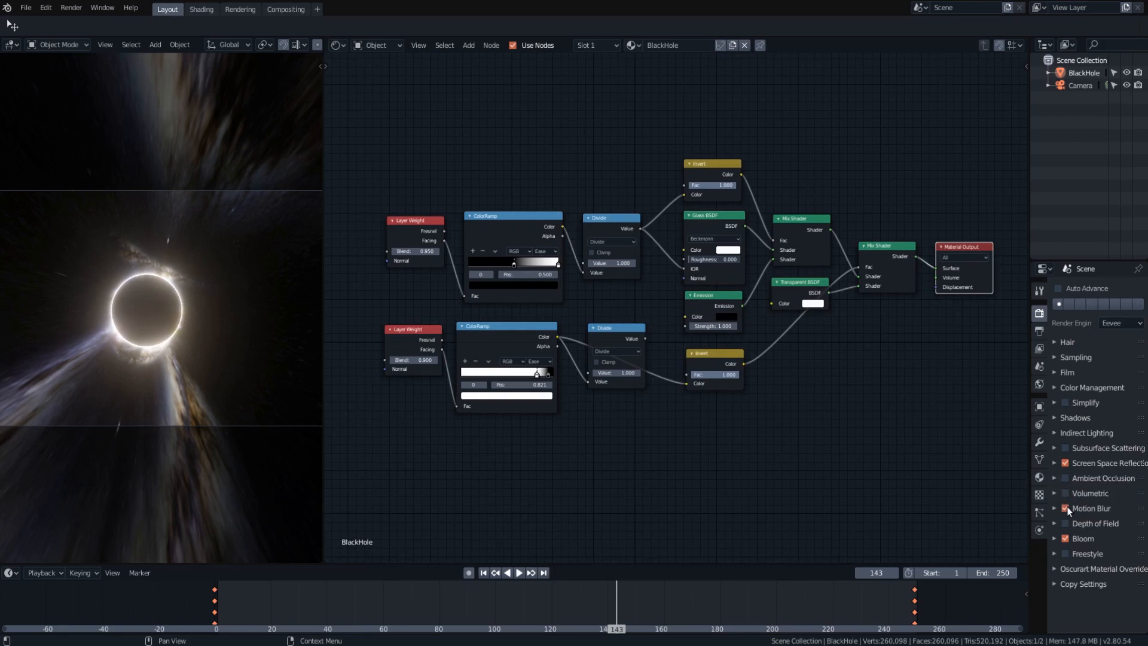
click(1066, 538)
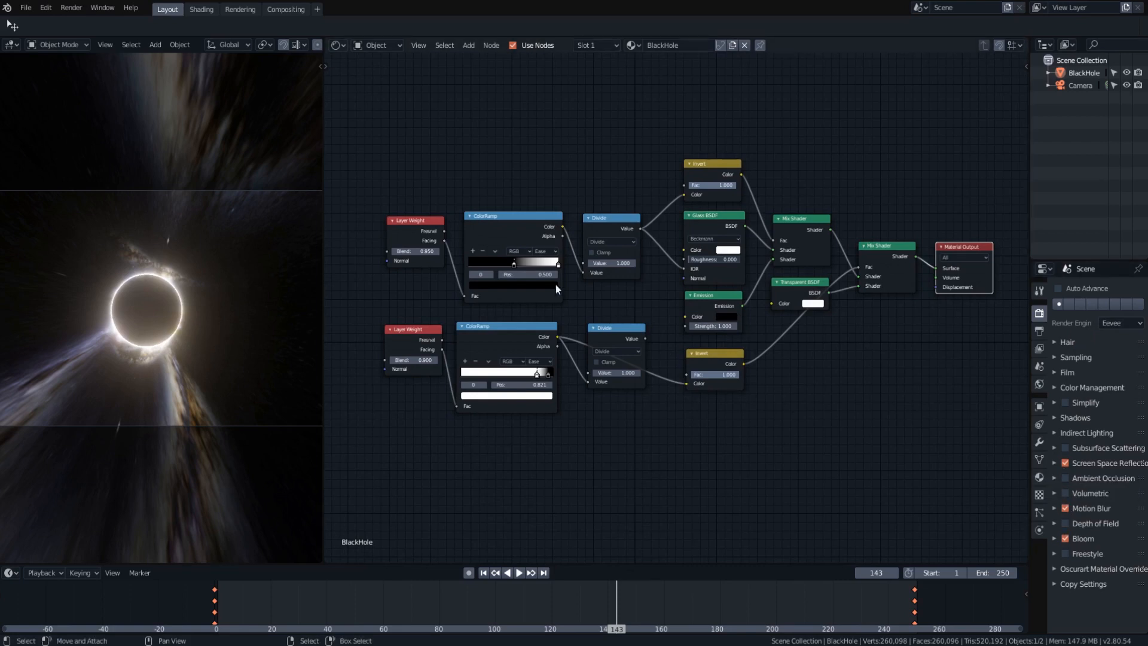
Step: Examine the material nodes from Layer Weight through Divide, Invert, Glass BSDF and the Mix Shaders to Material Output
scroll(524, 260, up, 3)
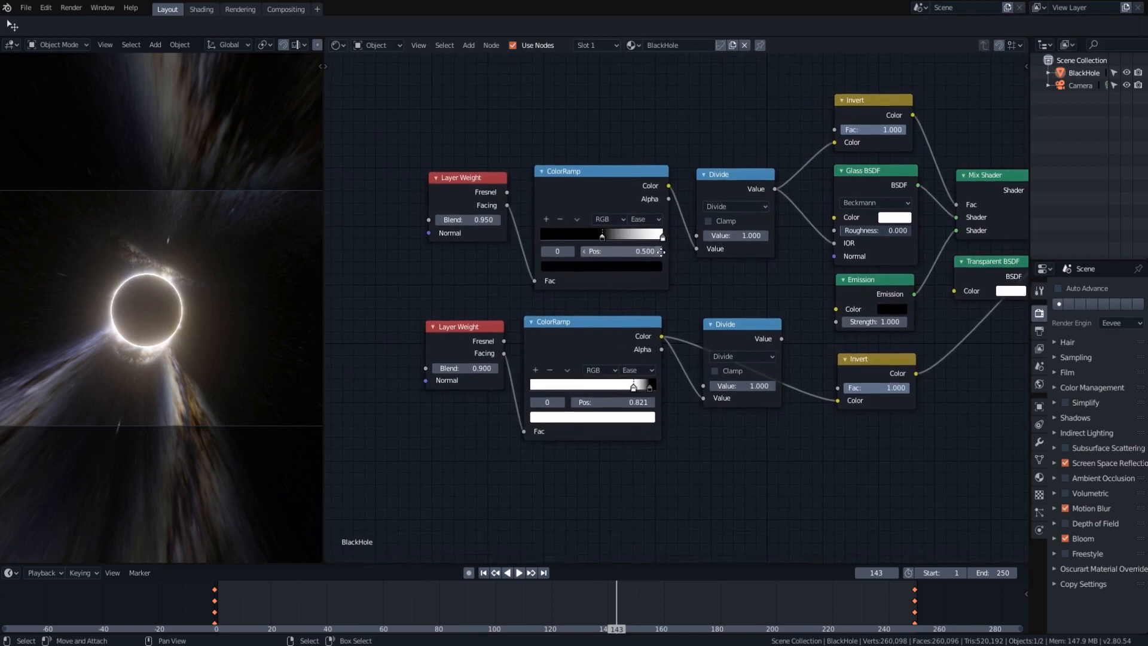
middle_drag(816, 256, 709, 250)
middle_drag(815, 242, 736, 257)
middle_drag(813, 257, 786, 256)
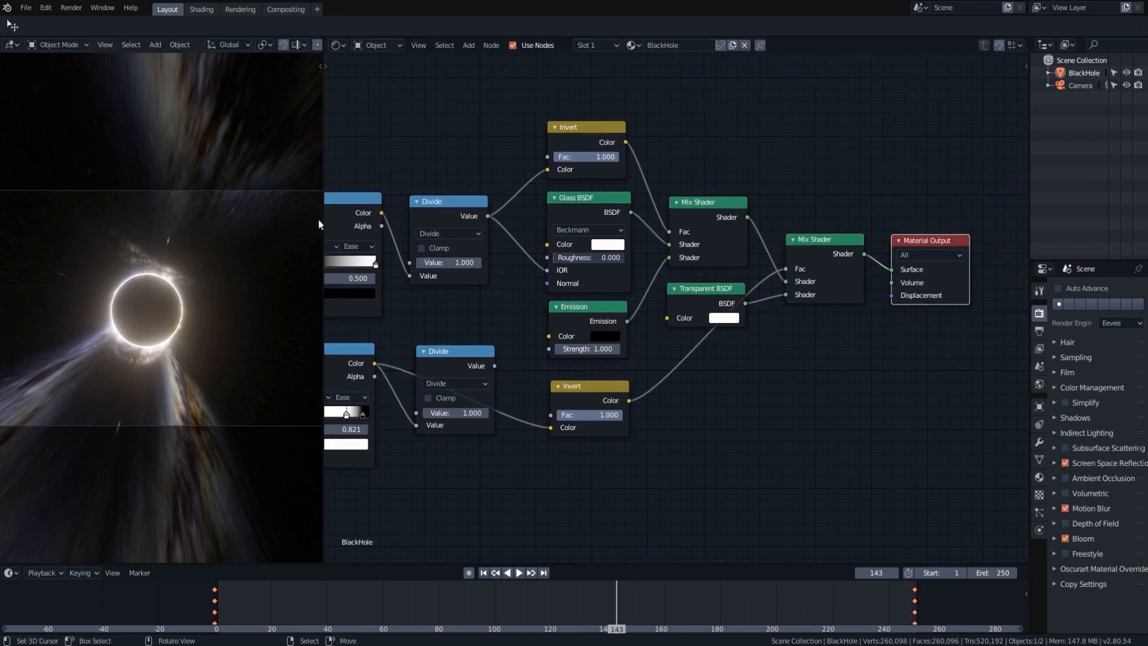
Step: Widen the 3D viewport, scrub to frame 193, and play the animation from frame 0, stopping at frame 176
drag(321, 221, 1009, 238)
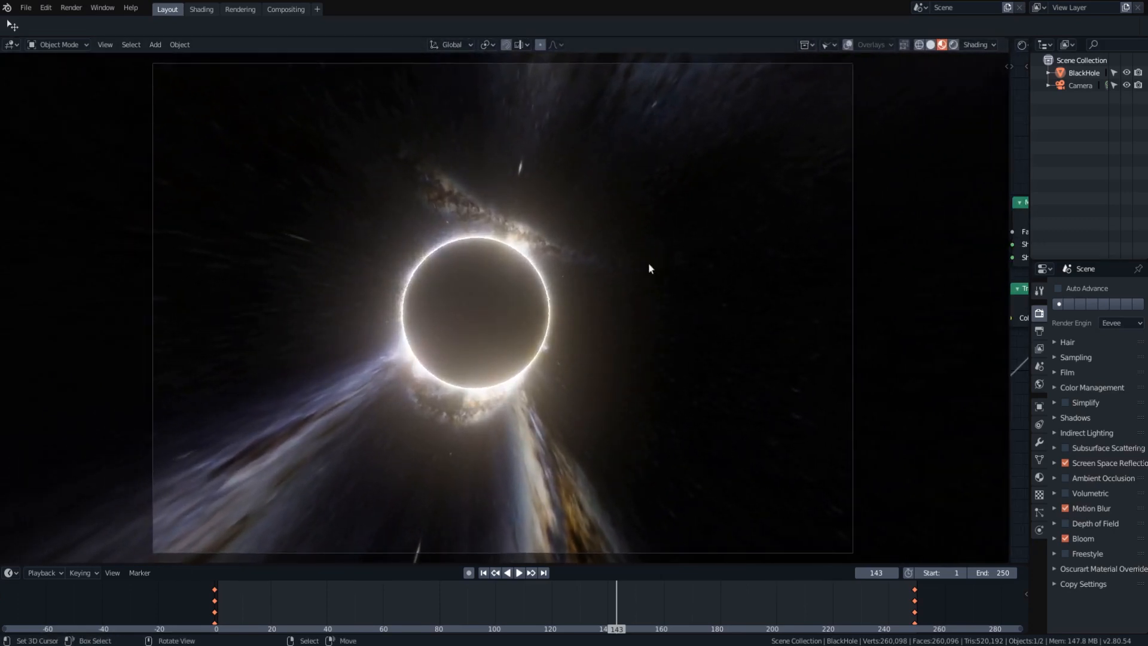
drag(373, 592, 756, 604)
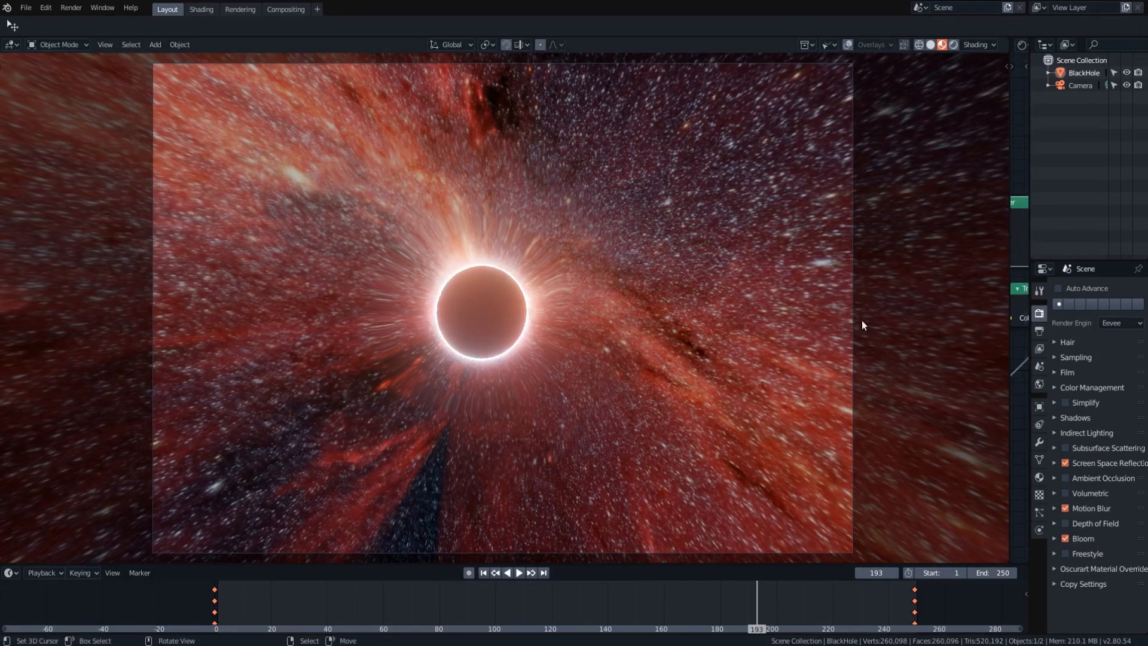
click(202, 603)
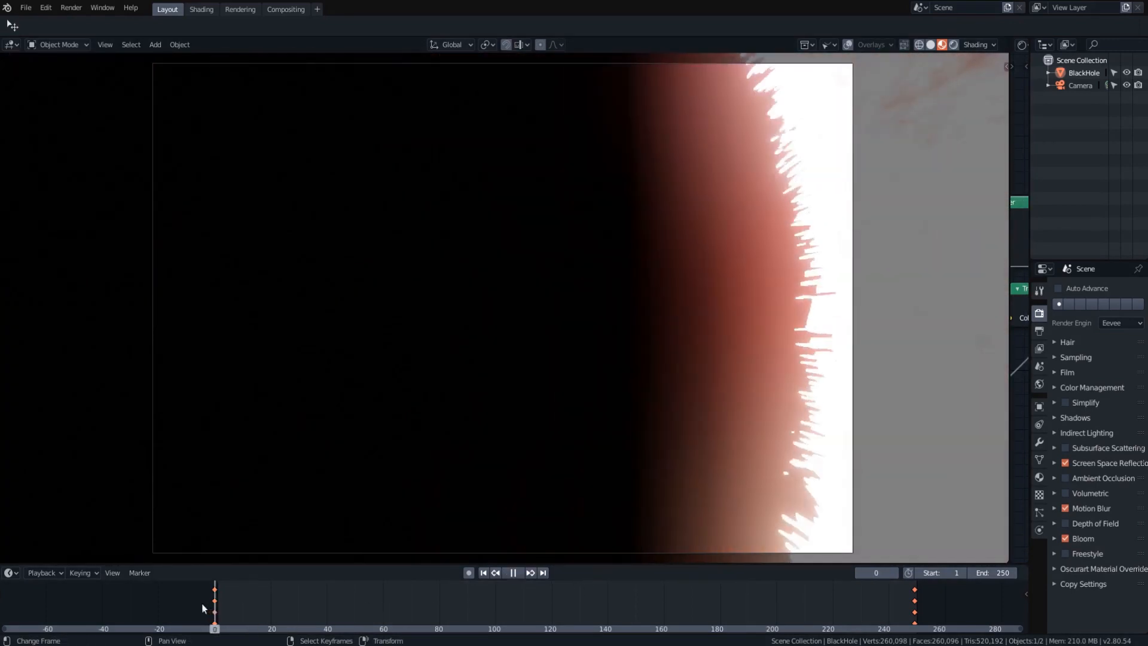
key(space)
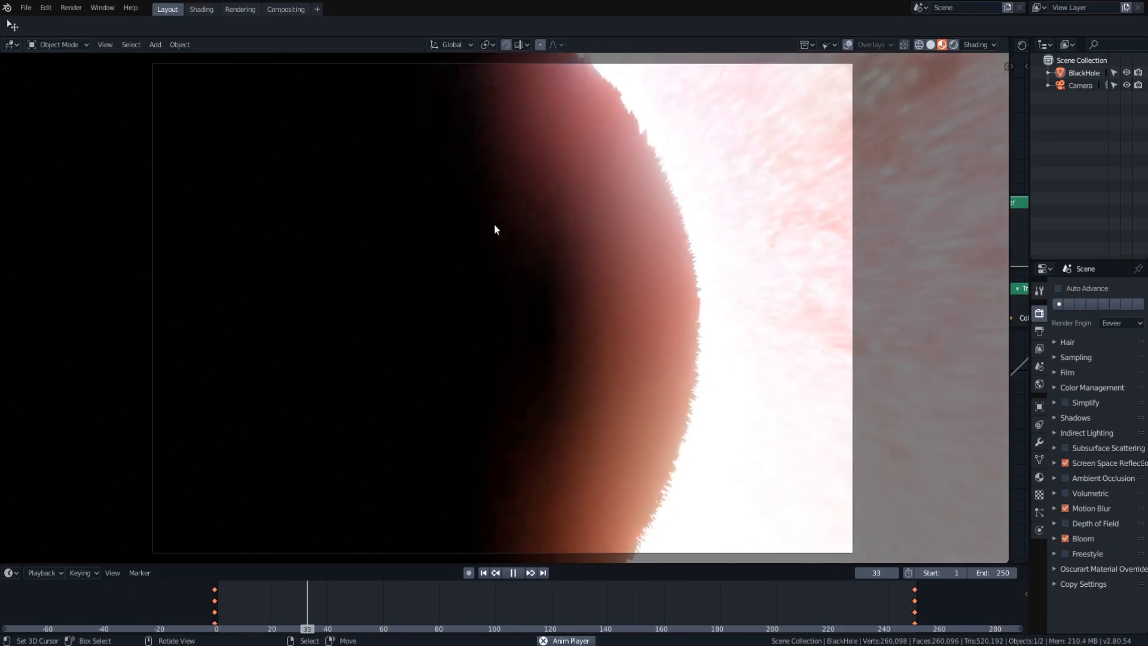
key(shift+grave)
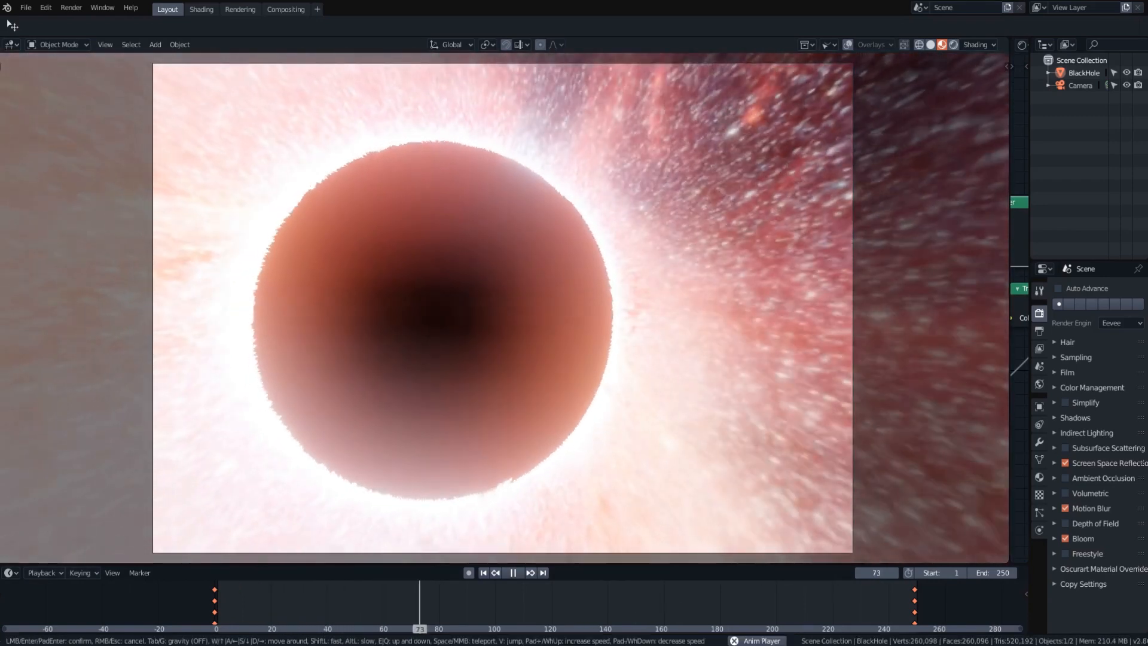
key(Escape)
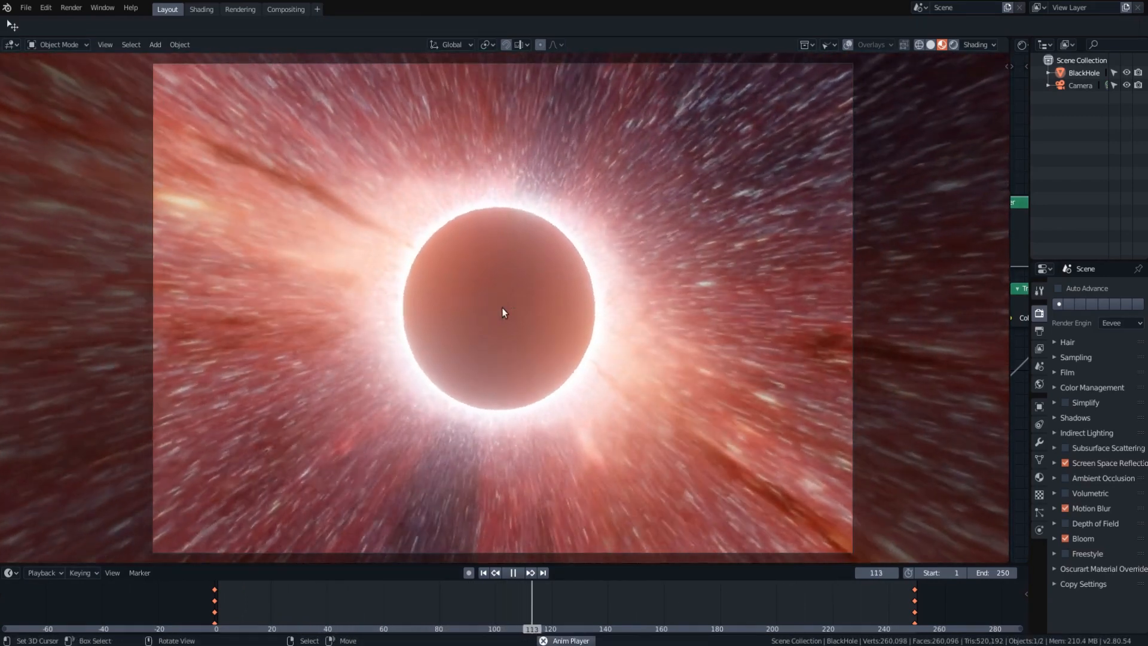
key(space)
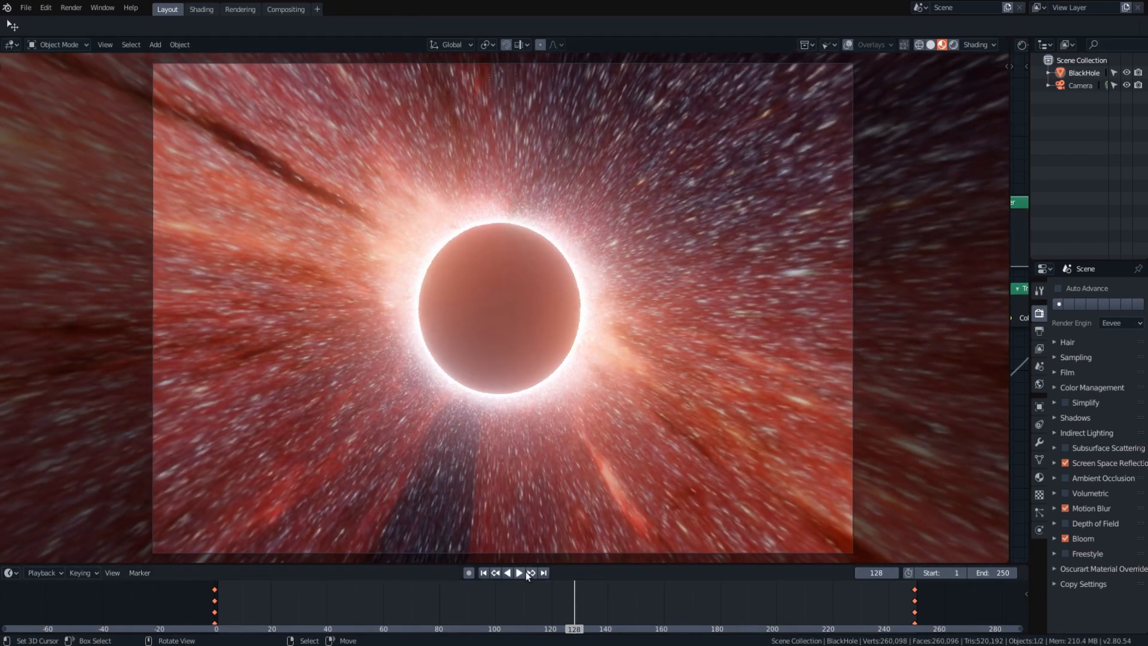
click(526, 571)
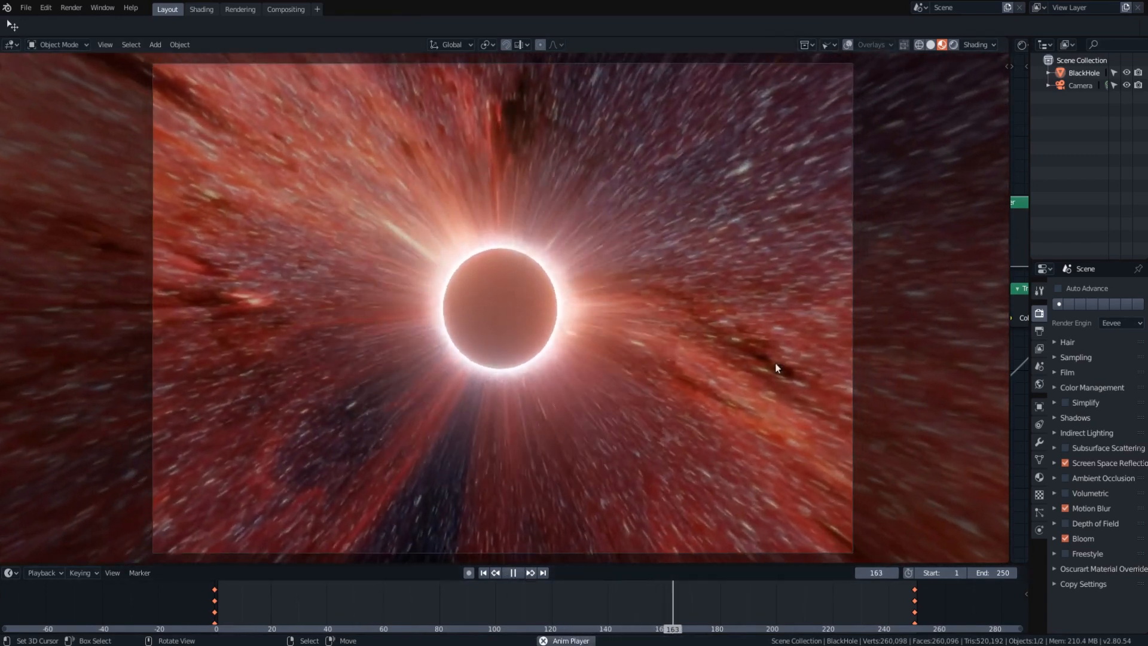
key(space)
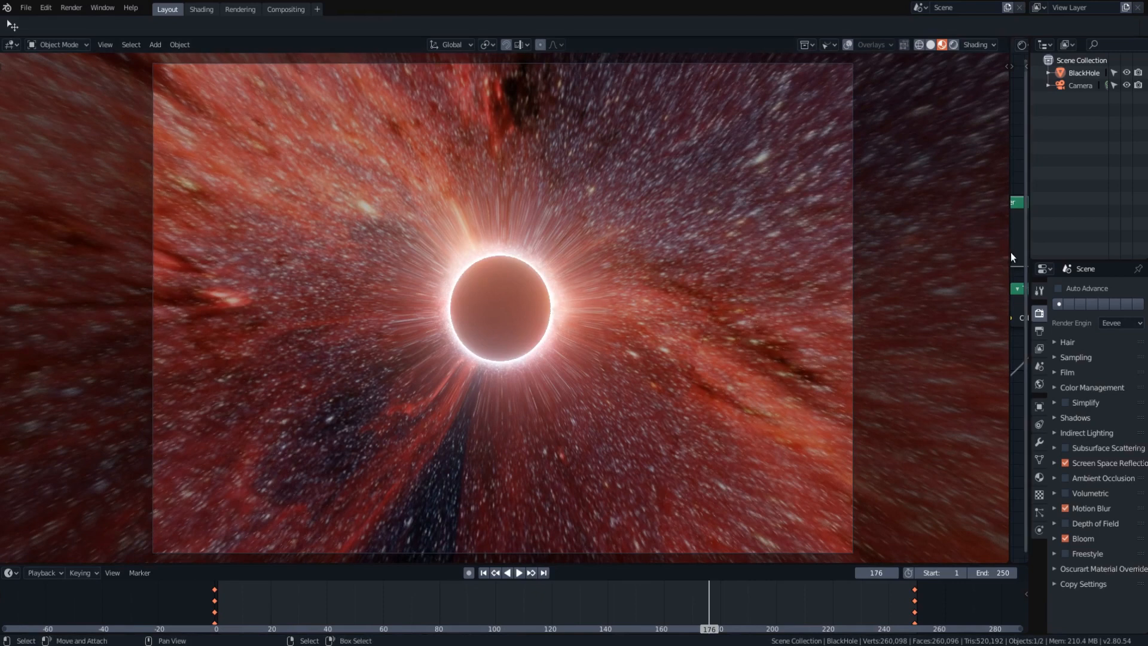
Step: Widen the node editor again and show the world background nodes around RGB Curves and Mix
drag(1010, 256, 526, 288)
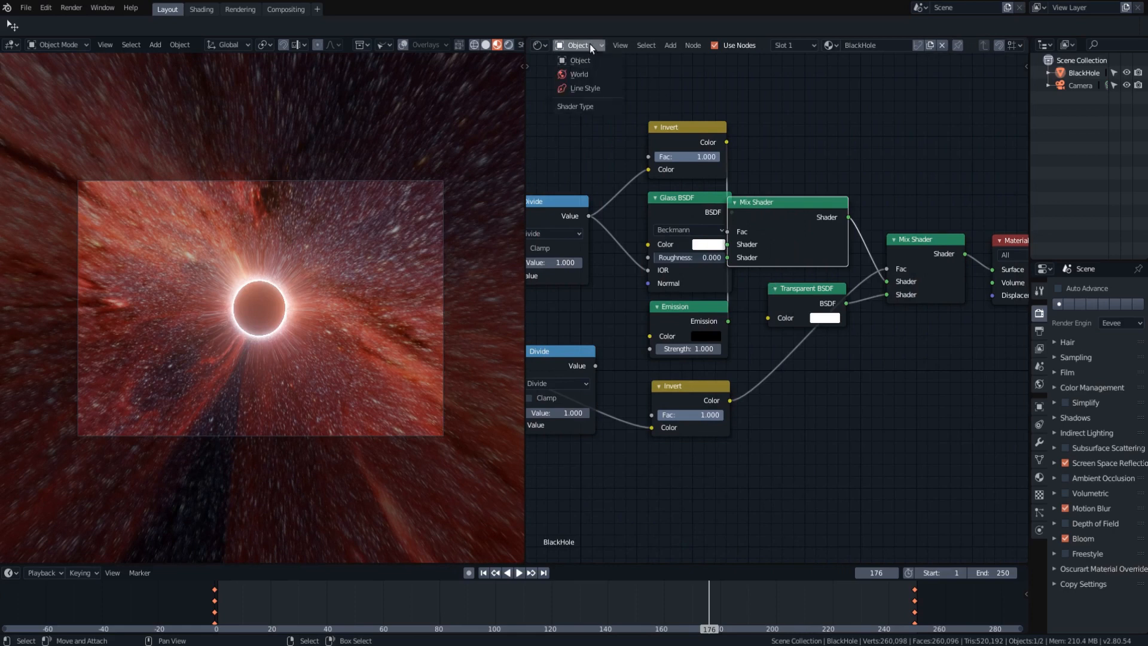
click(589, 74)
middle_drag(724, 173, 863, 331)
middle_drag(720, 312, 777, 311)
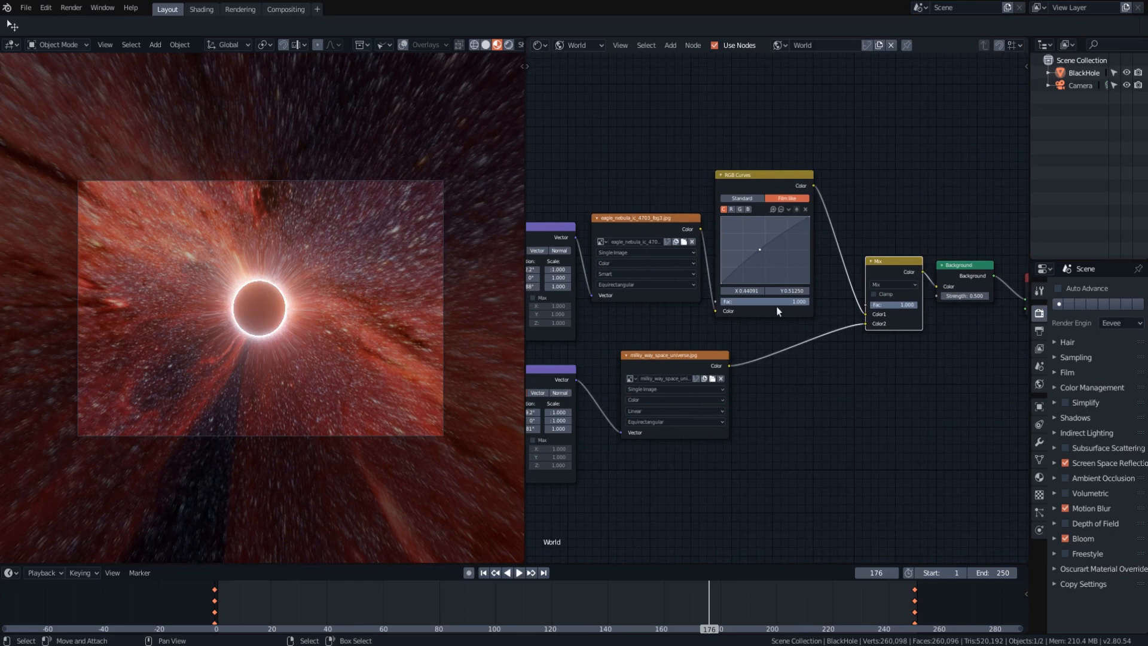
Step: Preview the RGB Curves node's output and lower its curve's middle point to about X 0.66, Y 0.11
ctrl+shift+click(744, 171)
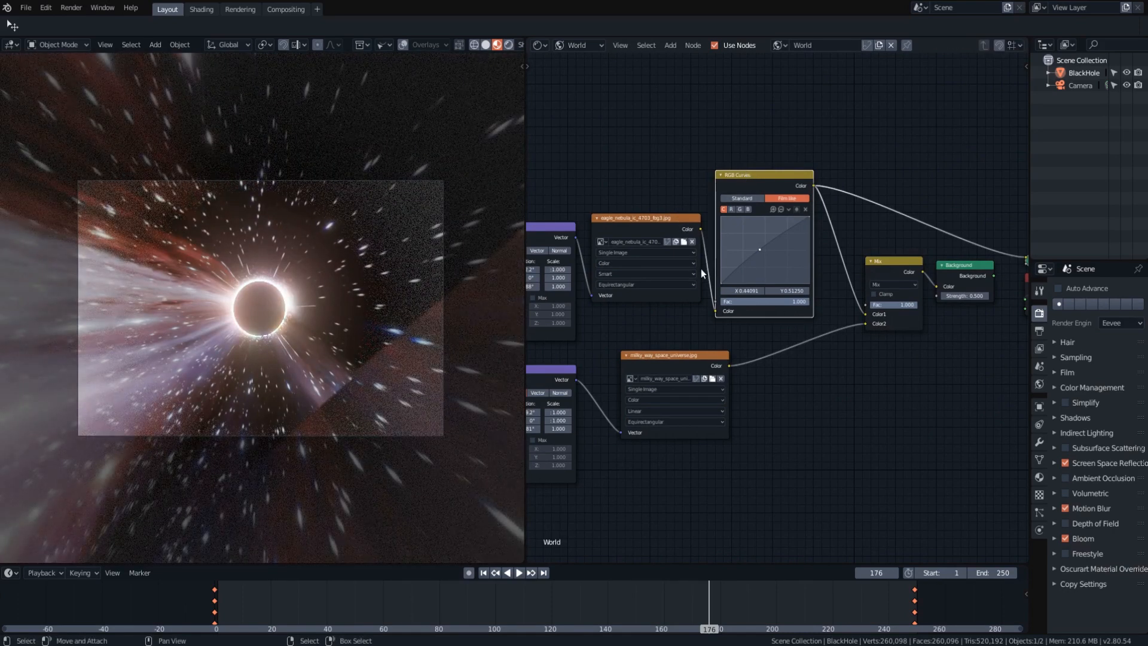
drag(759, 248, 777, 268)
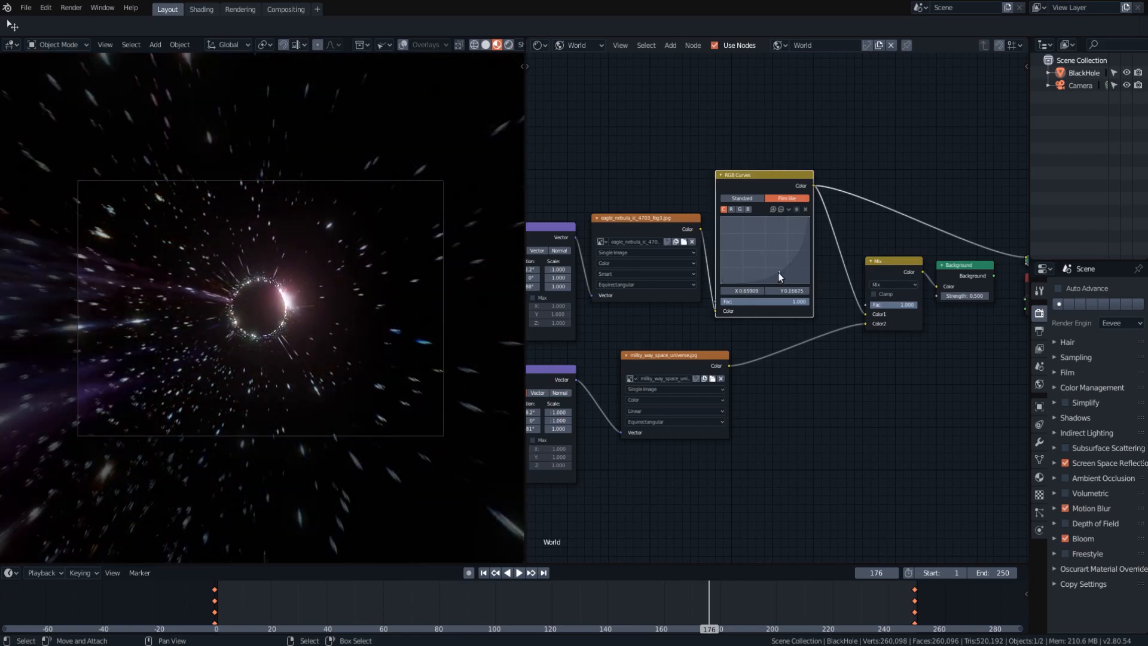
Step: Raise the RGB Curves middle point to about X 0.62, Y 0.24 and preview the milky_way_space_universe.jpg texture's output
drag(777, 270, 771, 272)
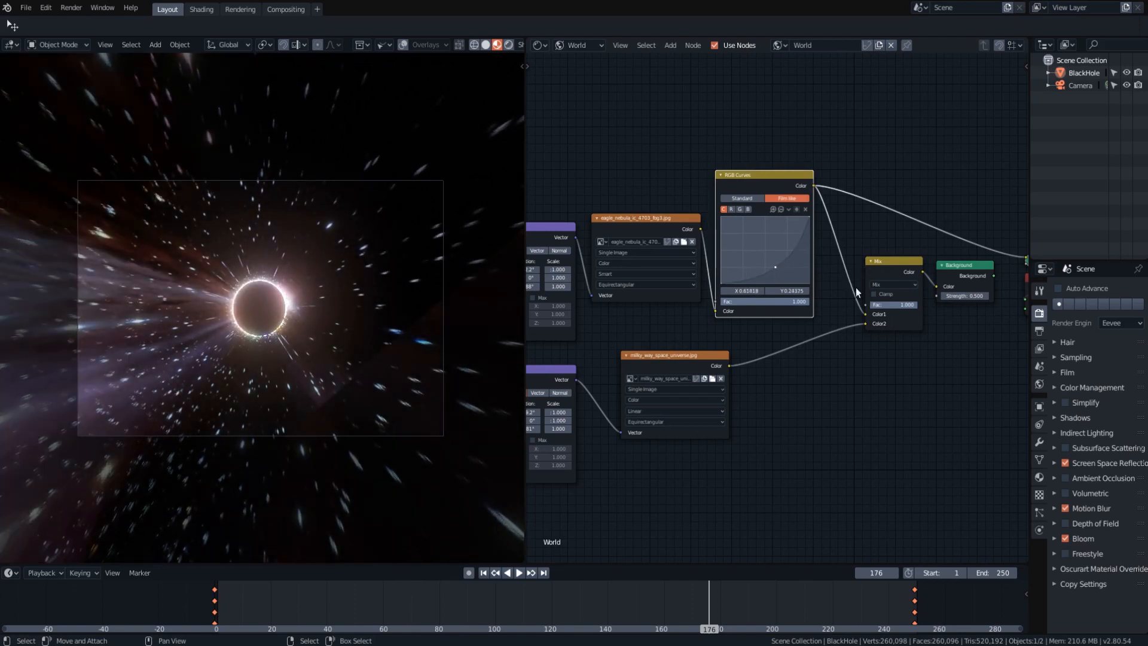
ctrl+shift+click(692, 360)
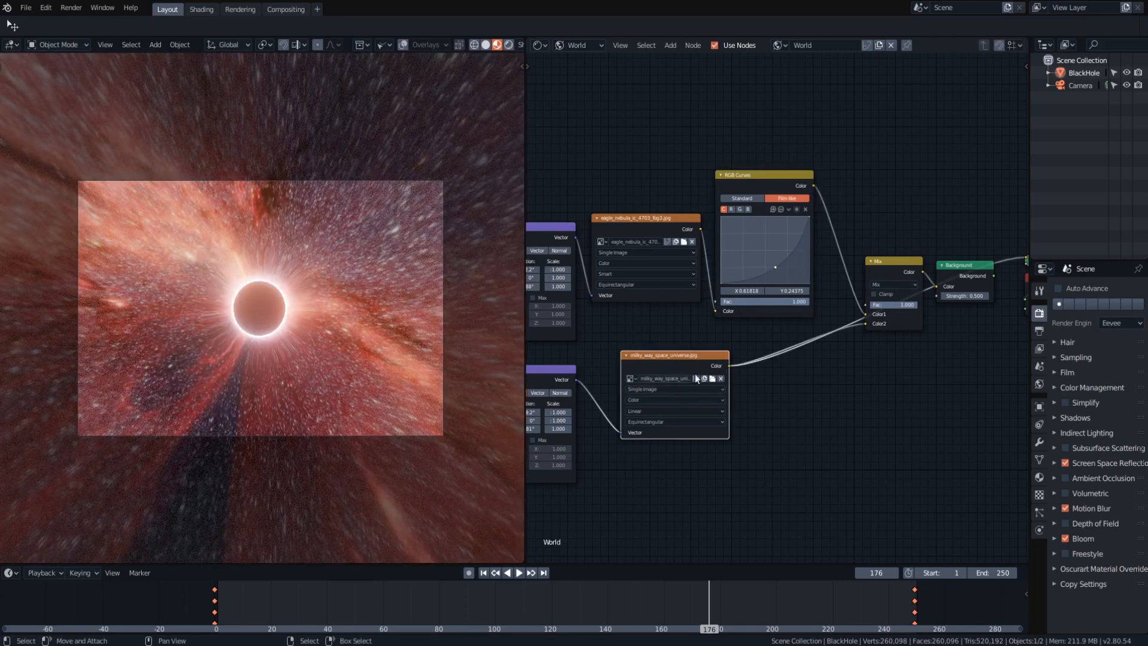
Step: Duplicate the RGB Curves node between the milky way texture and Mix, moving its curve point to about X 0.50, Y 0.51
ctrl+shift+click(757, 181)
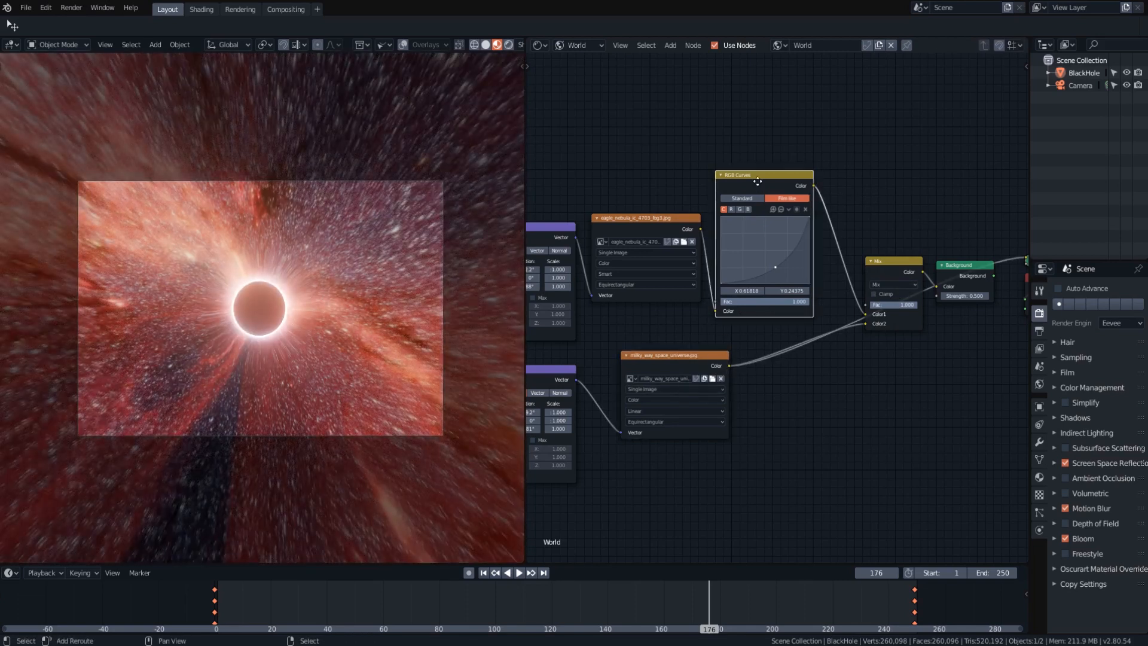
key(shift+d)
click(795, 307)
drag(812, 288, 810, 383)
drag(819, 471, 807, 453)
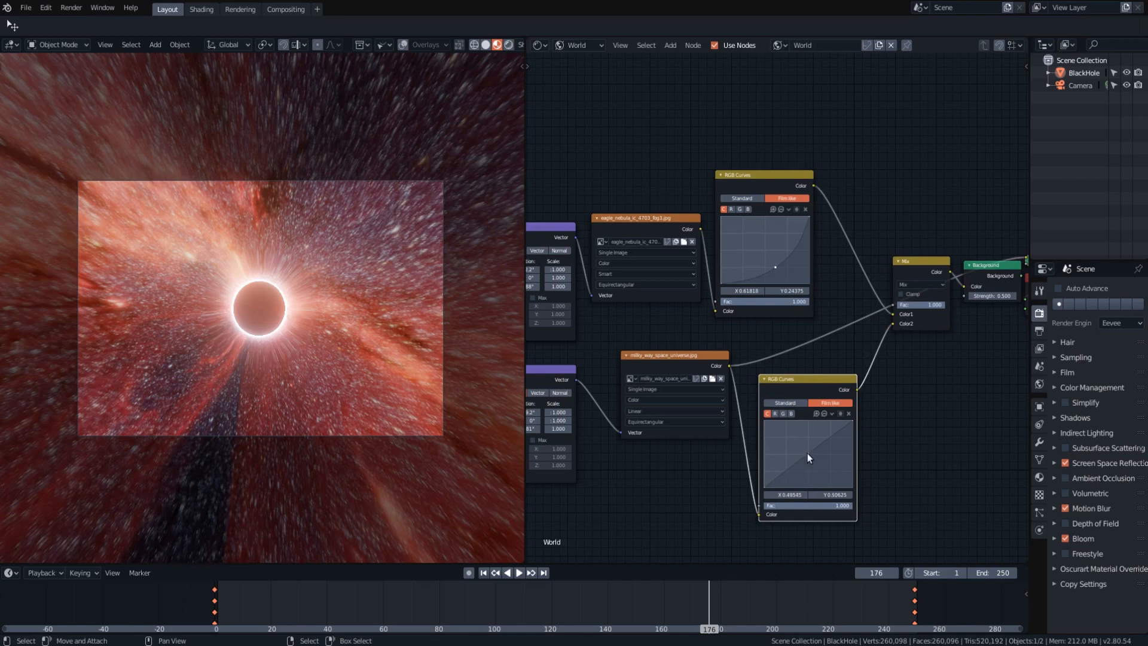
Step: Preview the duplicated RGB Curves node's output and raise its green curve's middle point to about X 0.39, Y 0.73
ctrl+shift+click(701, 355)
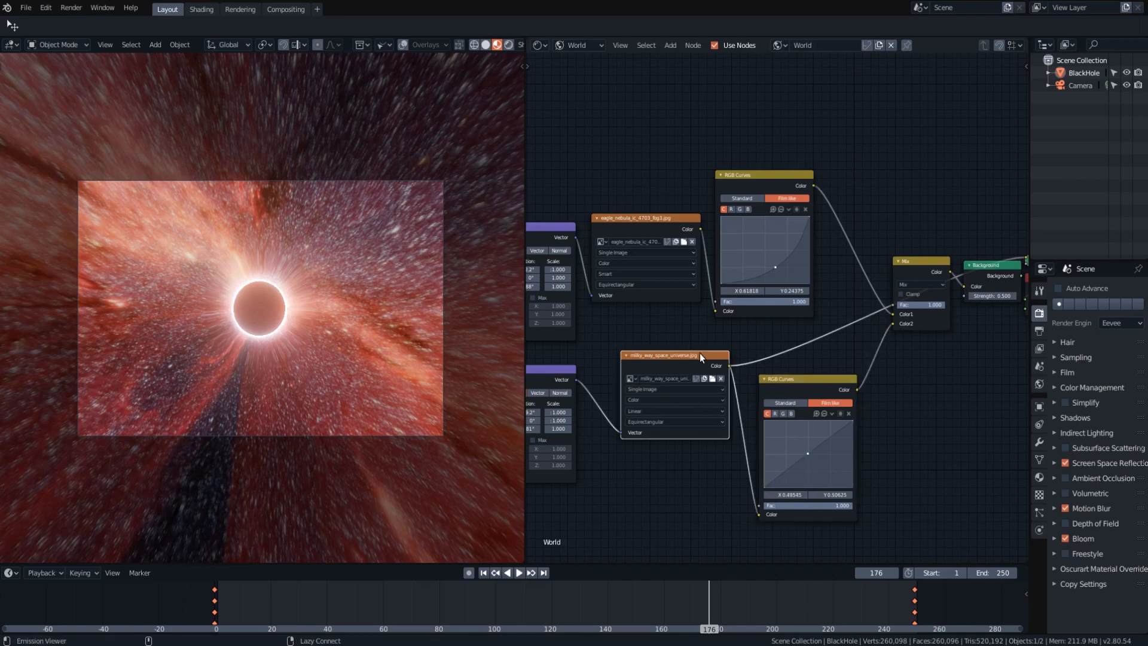
ctrl+shift+click(801, 376)
middle_drag(880, 404, 821, 393)
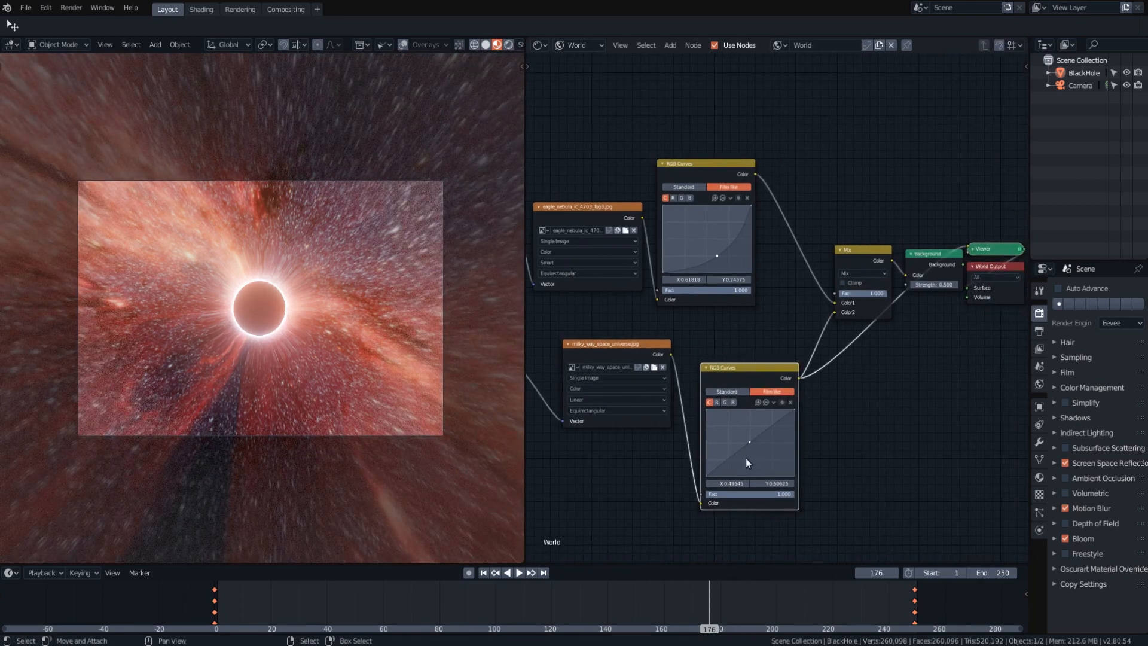
click(725, 402)
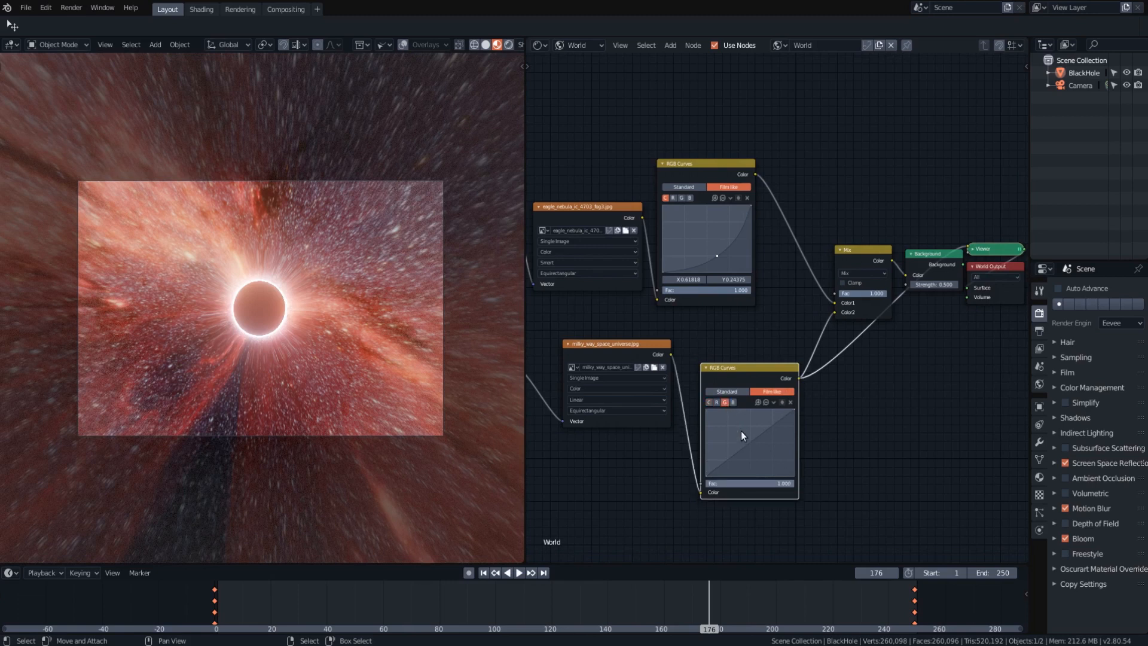
drag(748, 443, 740, 428)
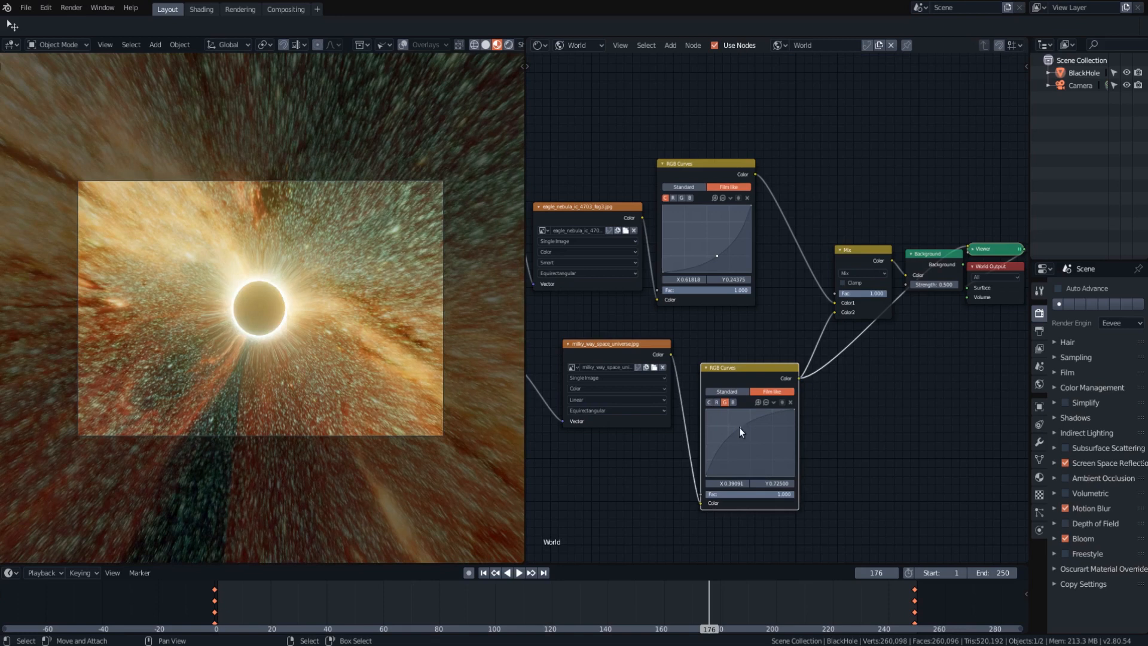
Step: Move World Output away from the Background node, delete the Viewer node, and connect Background to the World Output's Surface
middle_drag(881, 306, 676, 301)
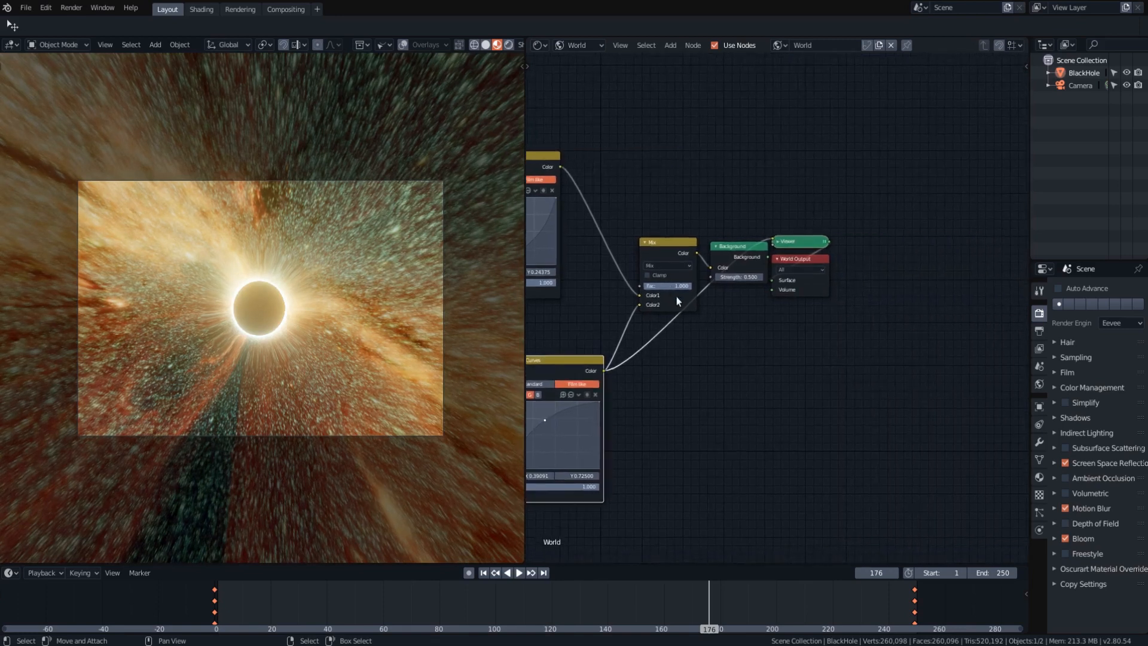
drag(766, 256, 871, 267)
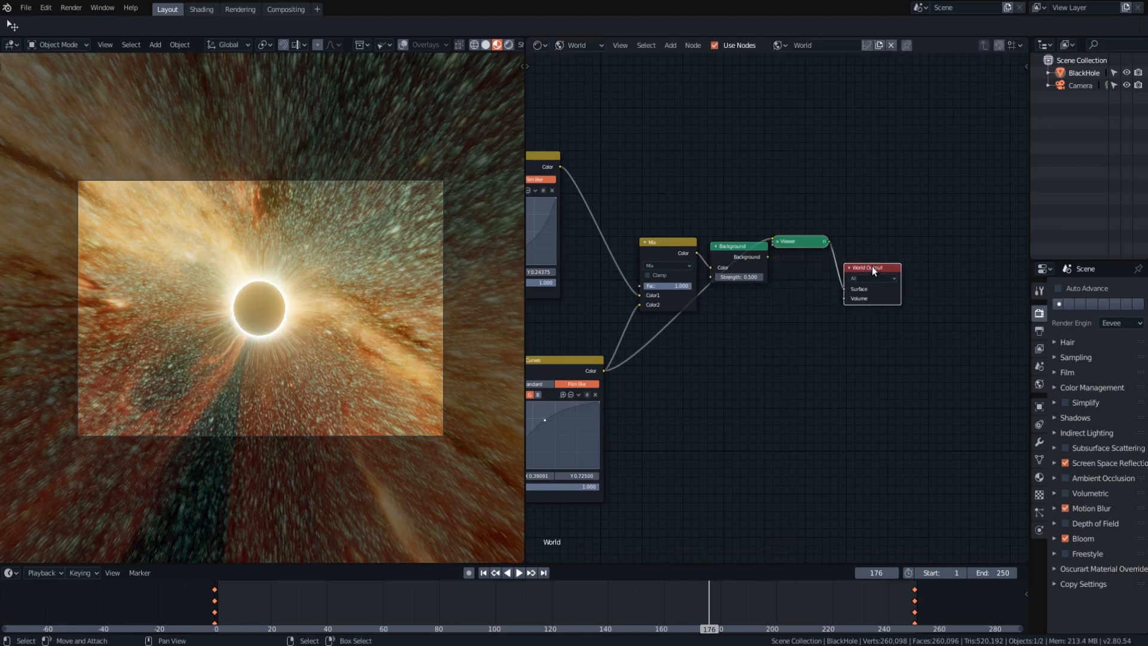
key(x)
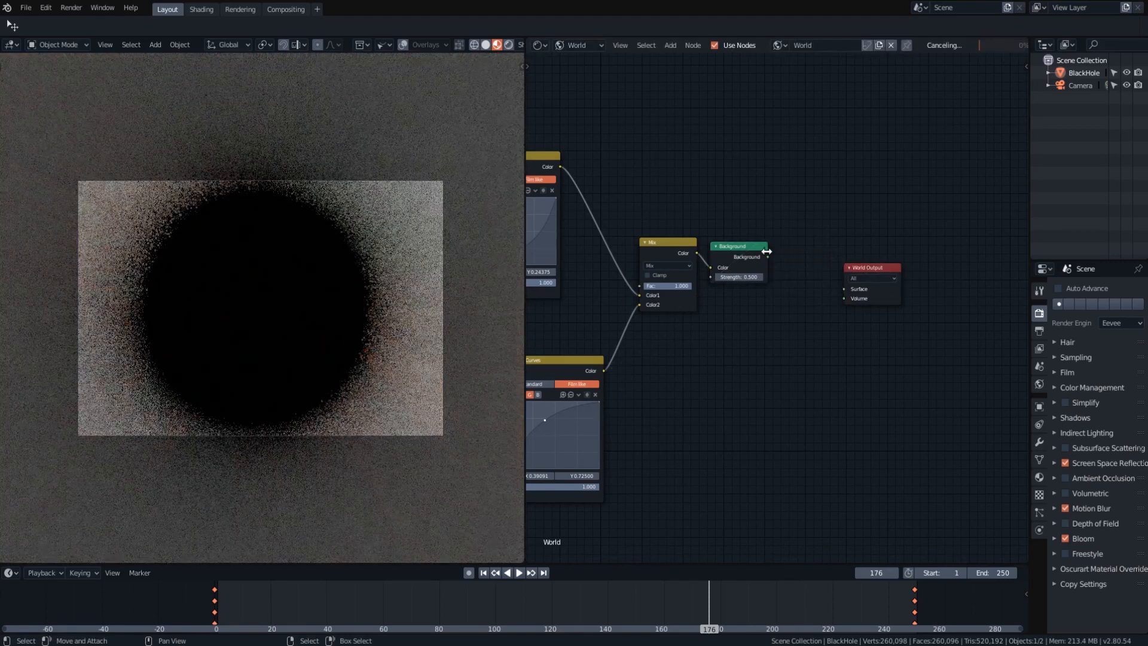
drag(768, 257, 844, 290)
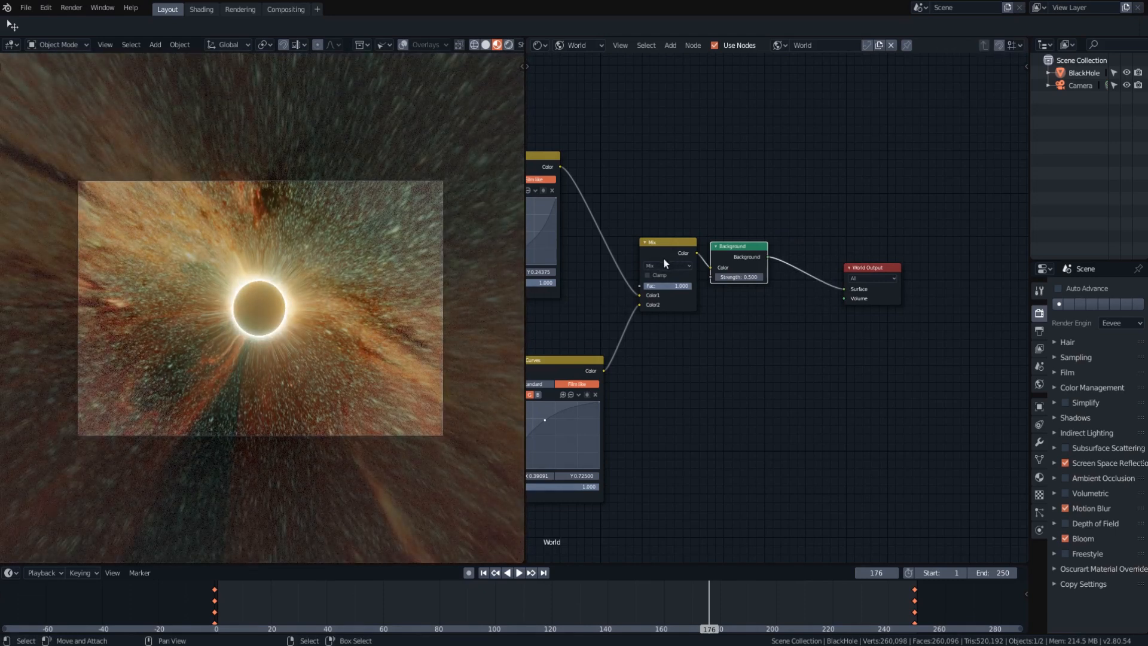
Step: Set the Mix node's factor to 0.425 and play the animation from near its beginning, stopping at frame 99
drag(680, 287, 666, 287)
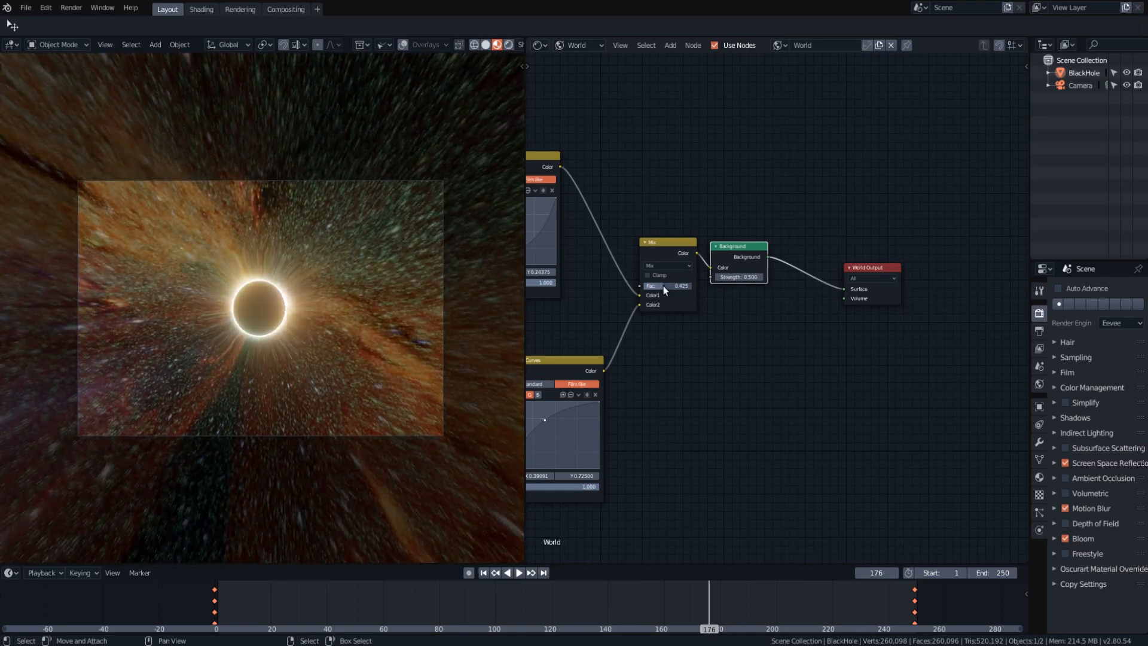
drag(683, 601, 243, 598)
key(space)
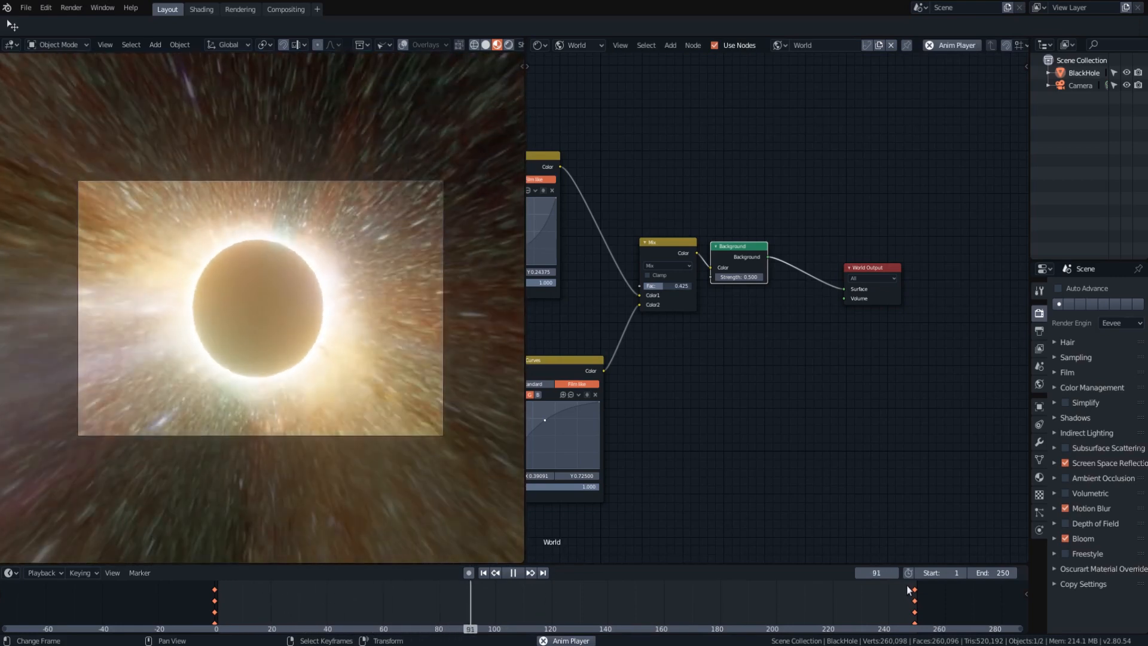
key(space)
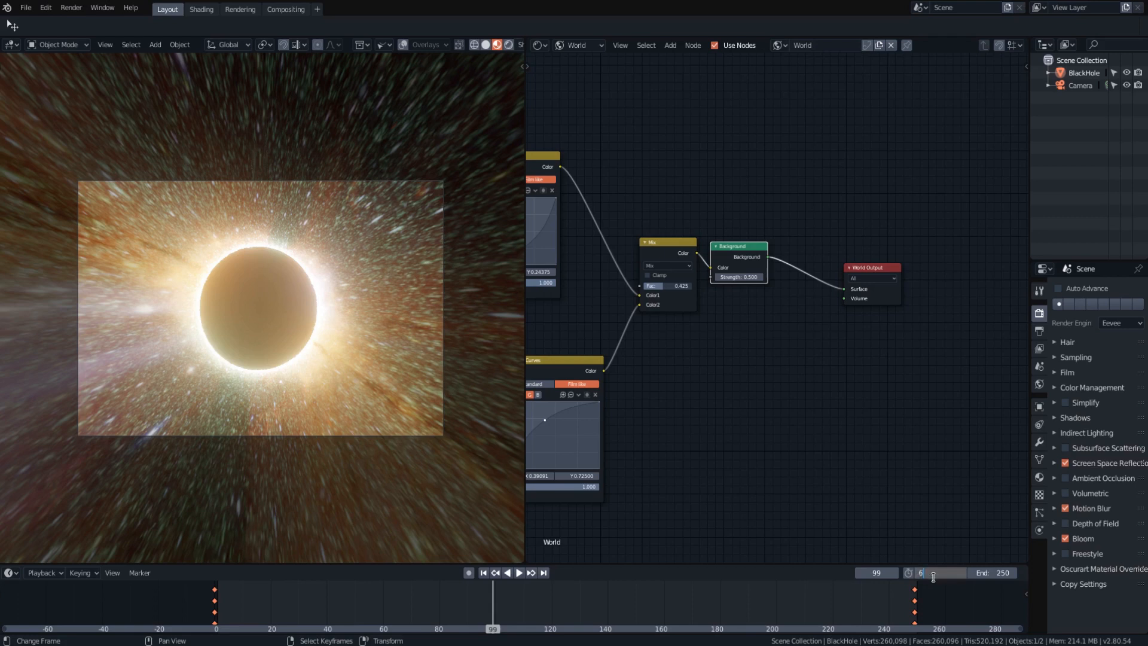
Step: Set the animation's start frame to 60 and replay it, orbiting out of the camera view around the black hole
key(Return)
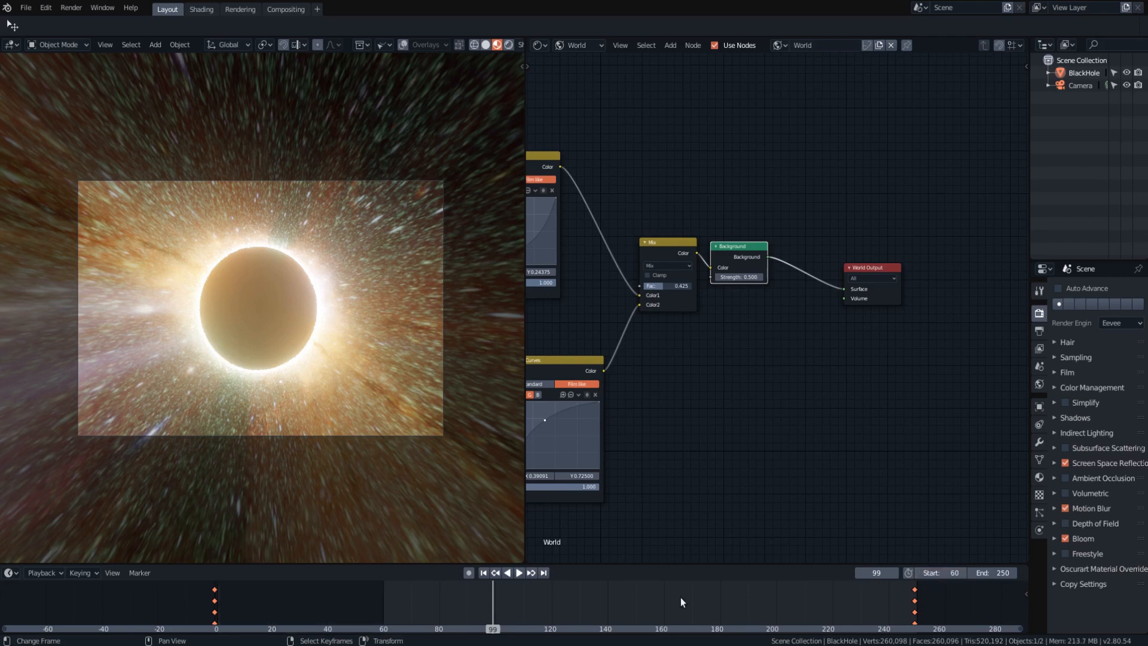
key(space)
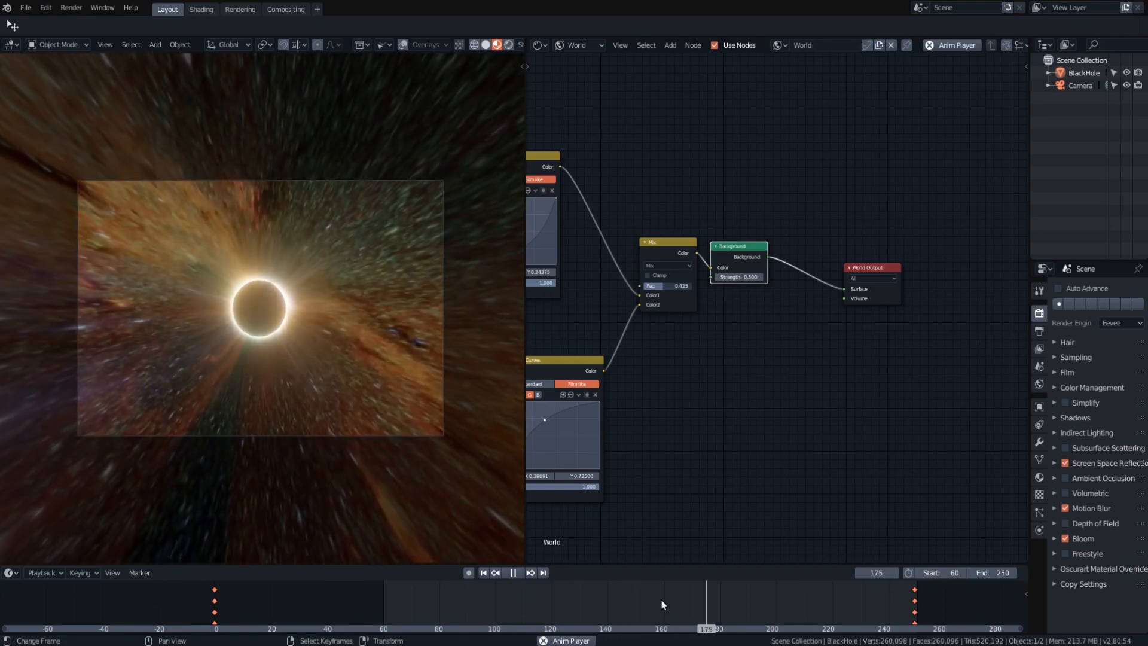
middle_drag(300, 348, 311, 280)
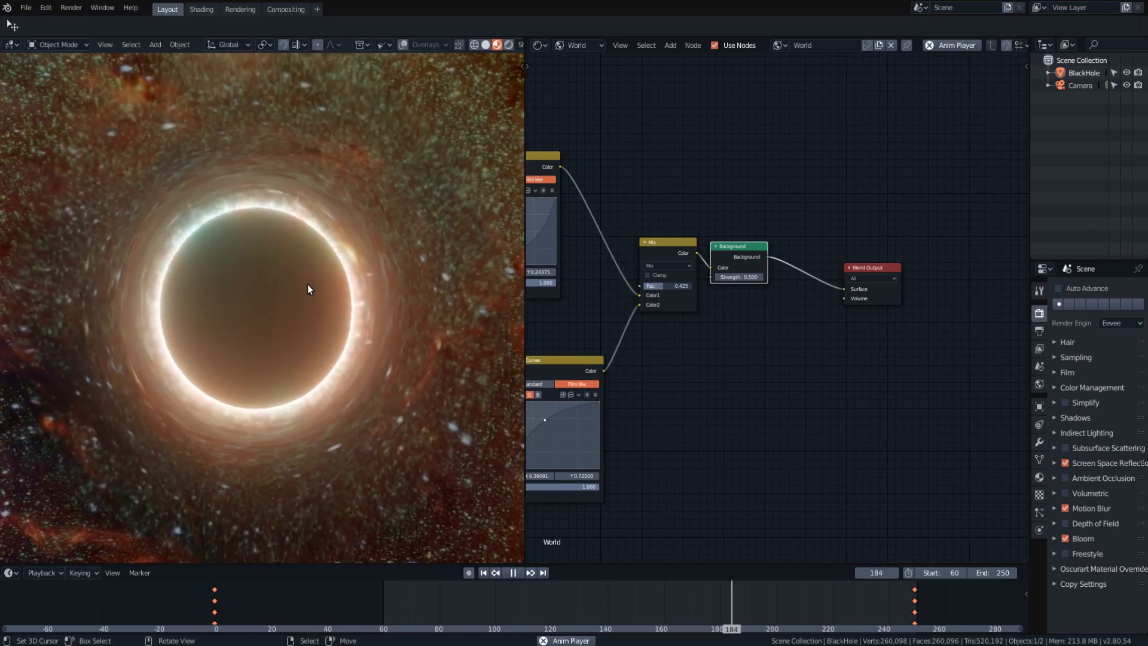
key(space)
Step: Set the Mix factor to 1 and lower the milky way green curve's point to about X 0.45, Y 0.53
drag(664, 284, 697, 283)
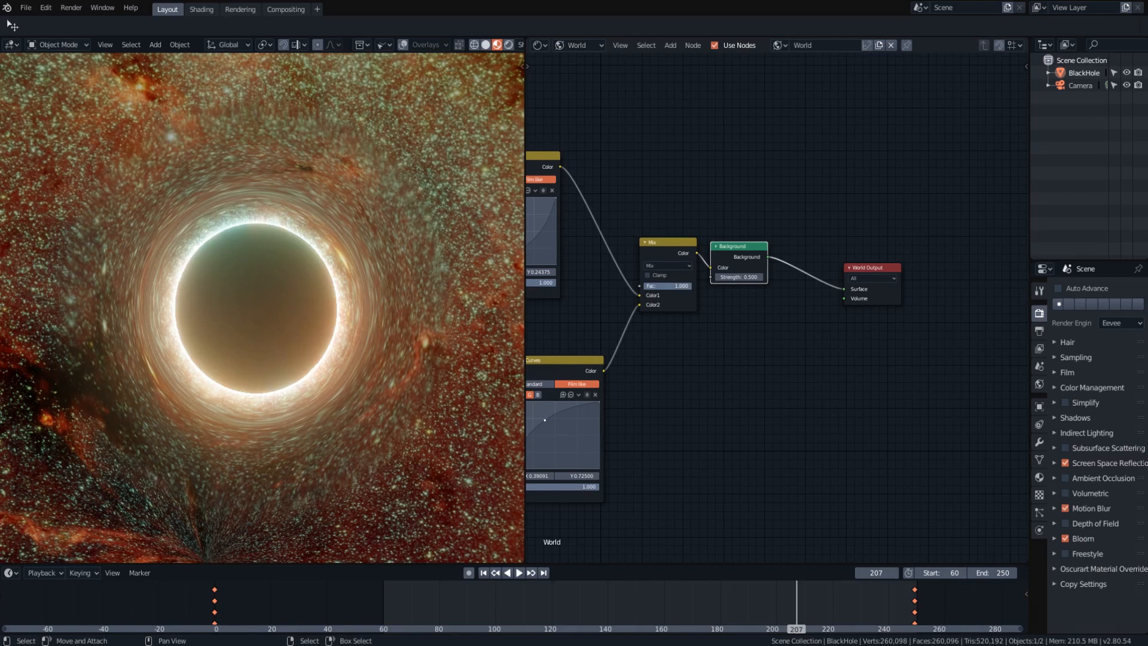
mouse_move(550, 416)
mouse_down()
mouse_move(561, 437)
mouse_move(549, 428)
mouse_up()
Step: Change the Mix node's blend mode to Multiply and play the animation, temporarily maximizing the 3D viewport
middle_drag(718, 419, 773, 422)
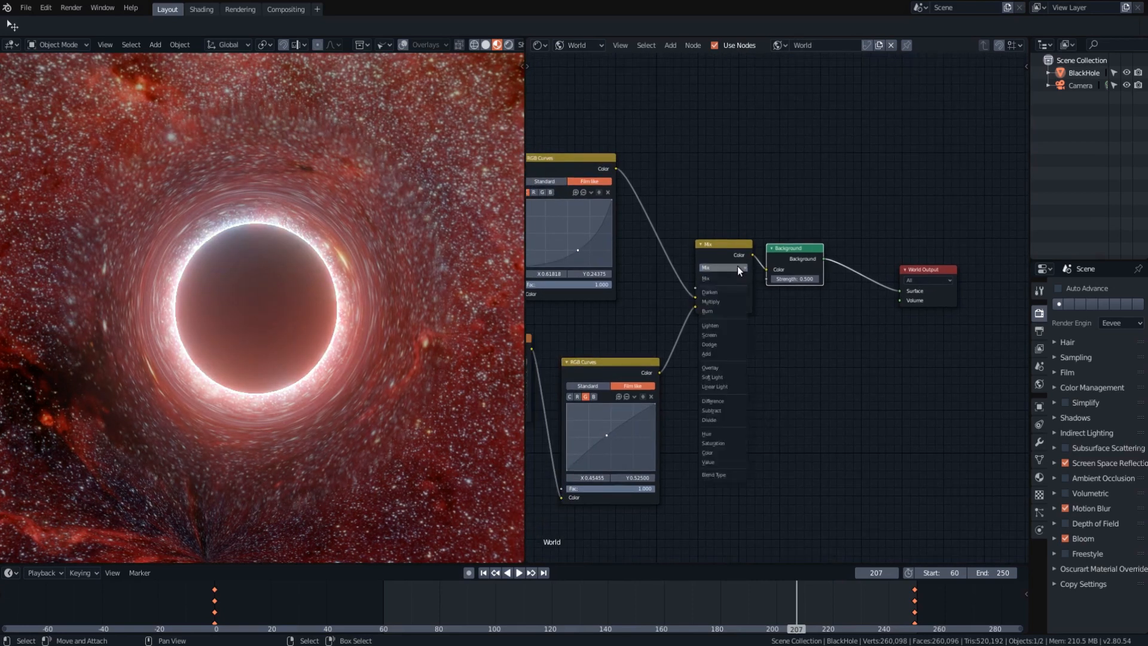
click(727, 300)
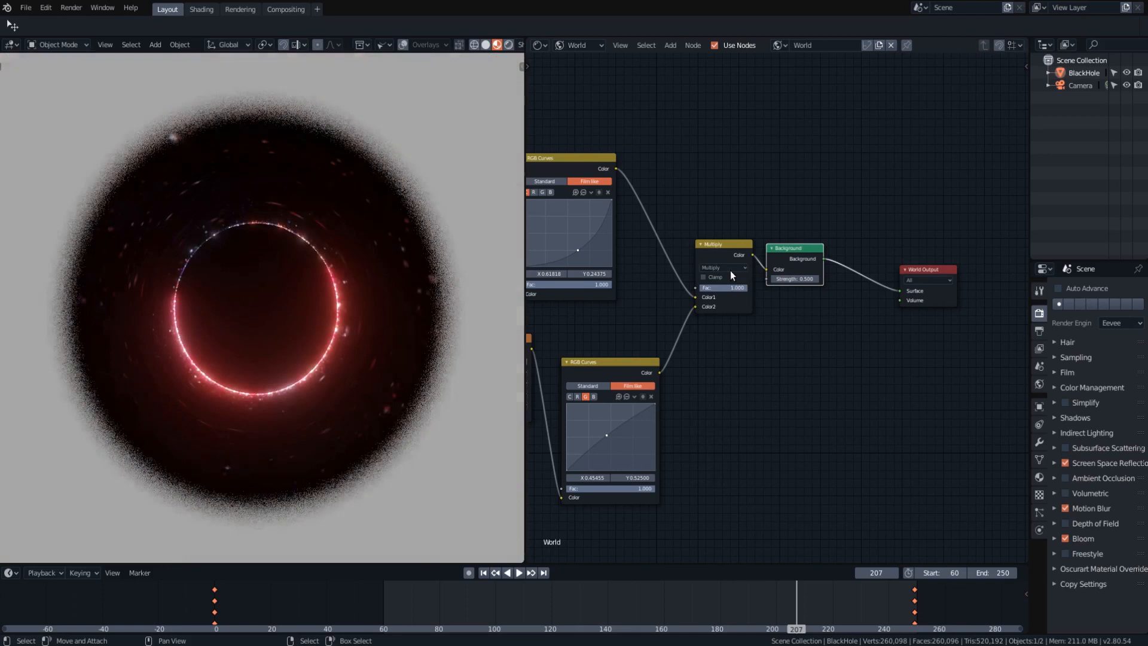
key(space)
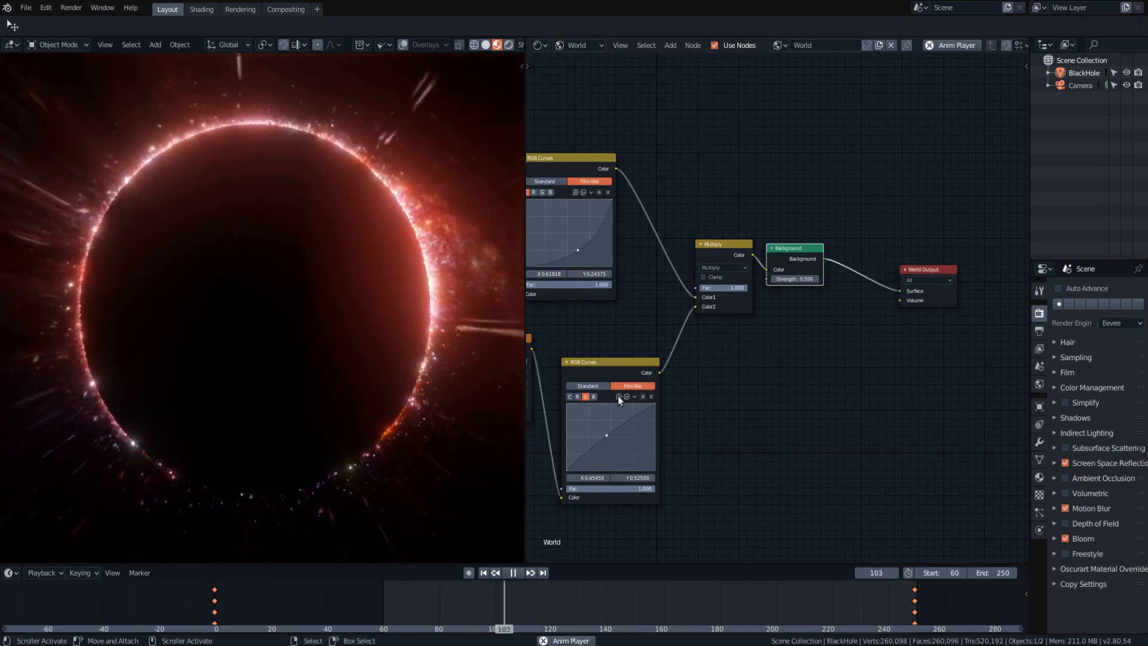
key(ctrl+space)
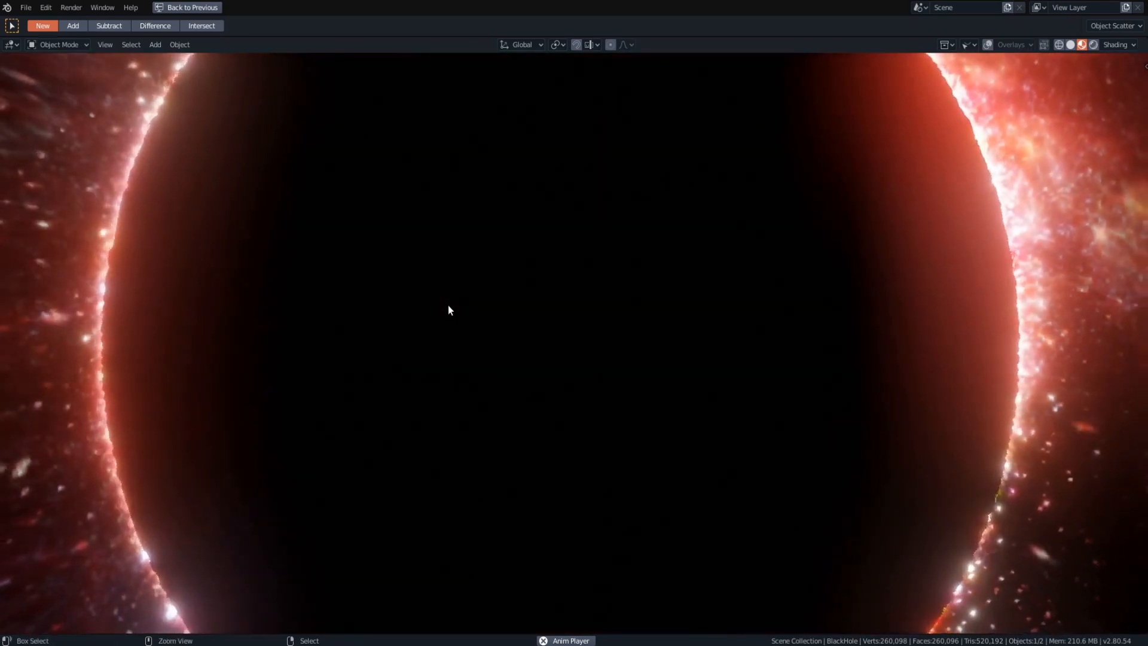
key(ctrl+space)
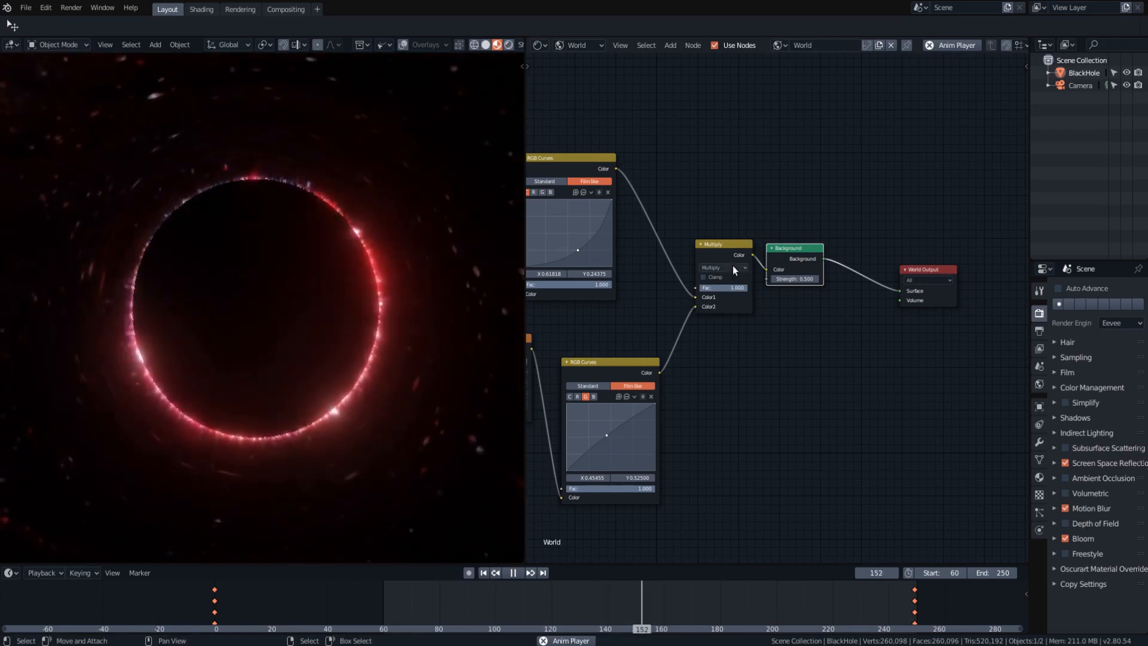
Step: Switch the mixing node's blend mode to Value and widen the 3D viewport, keeping that node in sight
ctrl+scroll(733, 265, up, 1)
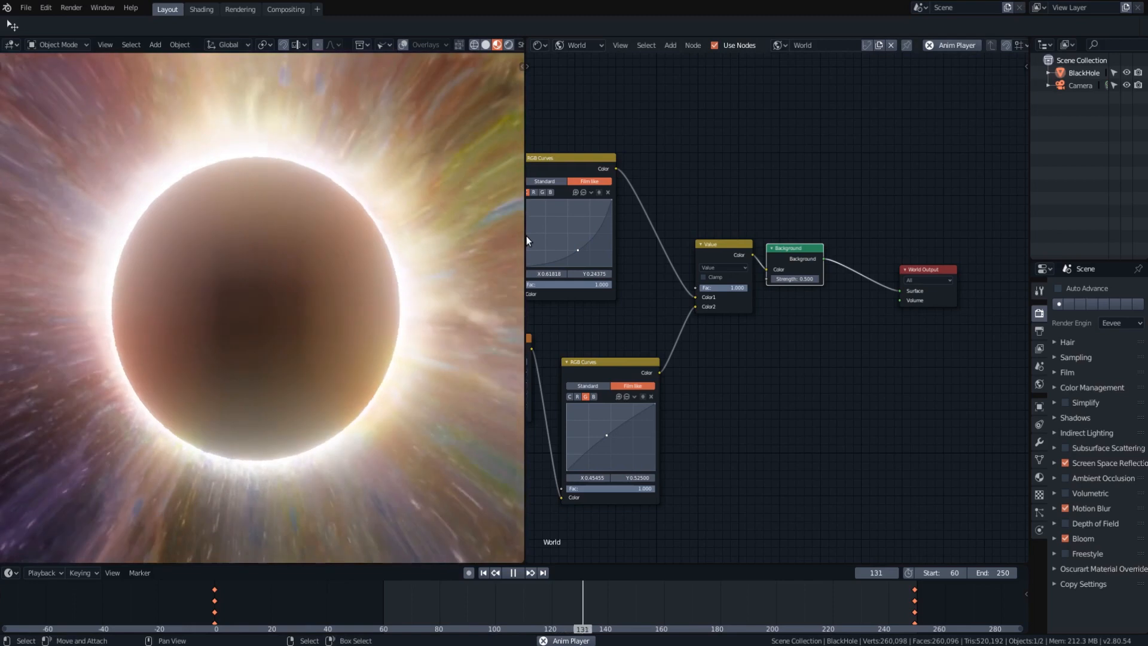
drag(524, 236, 868, 245)
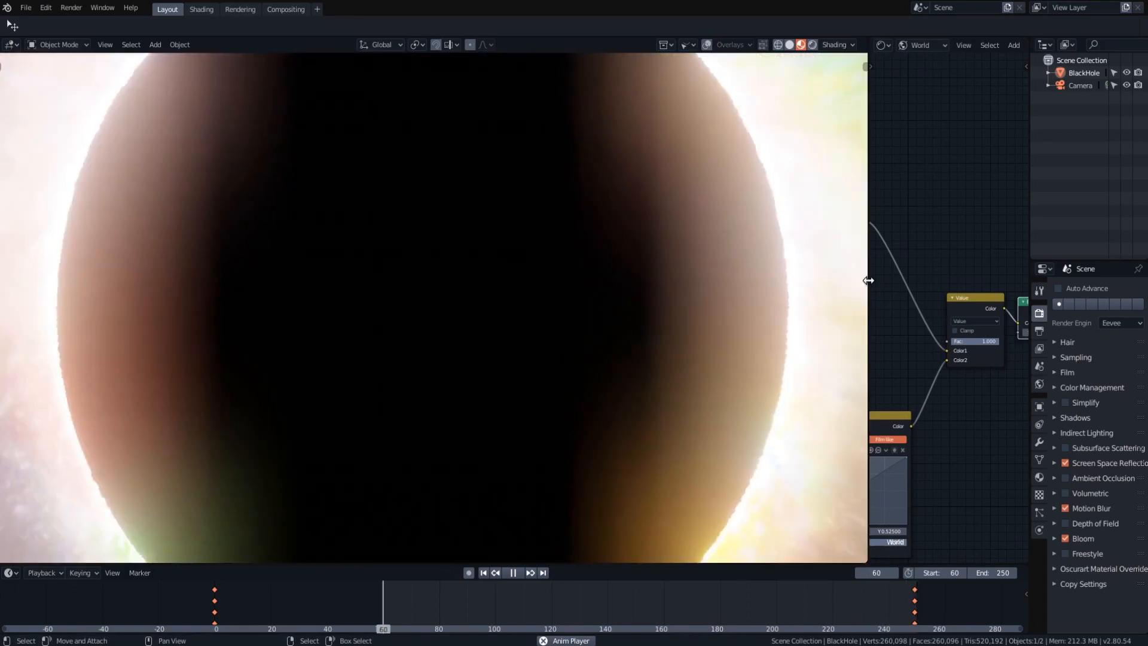
drag(868, 281, 961, 280)
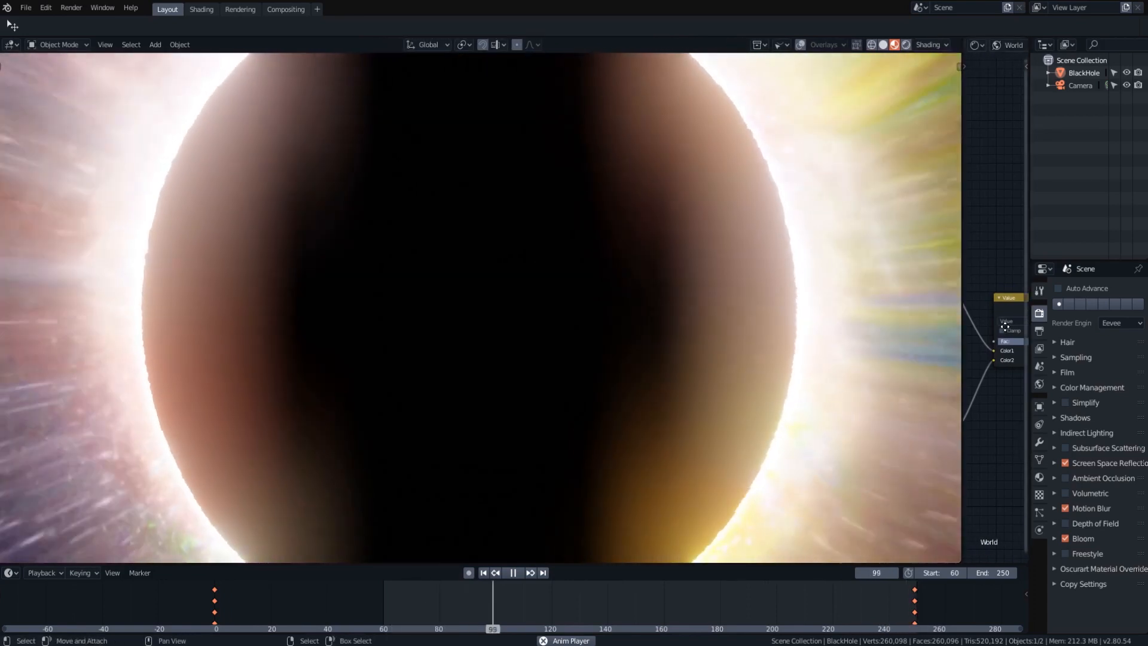
middle_drag(1005, 327, 977, 329)
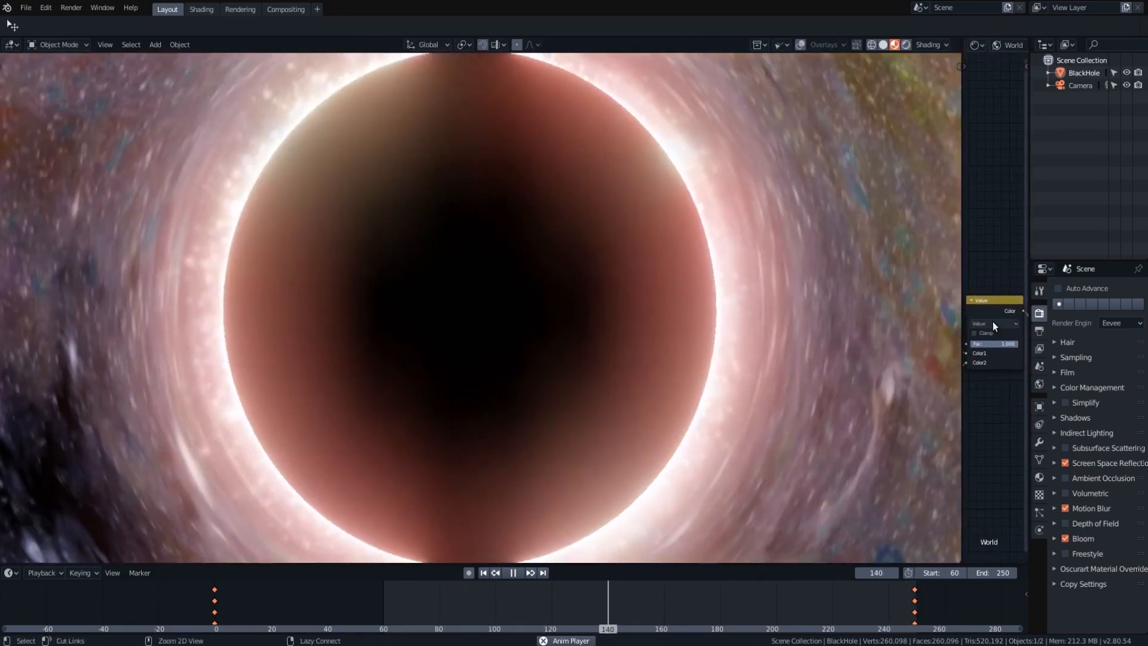
Step: Try the Color, Saturation and Hue blend modes on the mixing node and return to the camera view
ctrl+scroll(993, 321, up, 1)
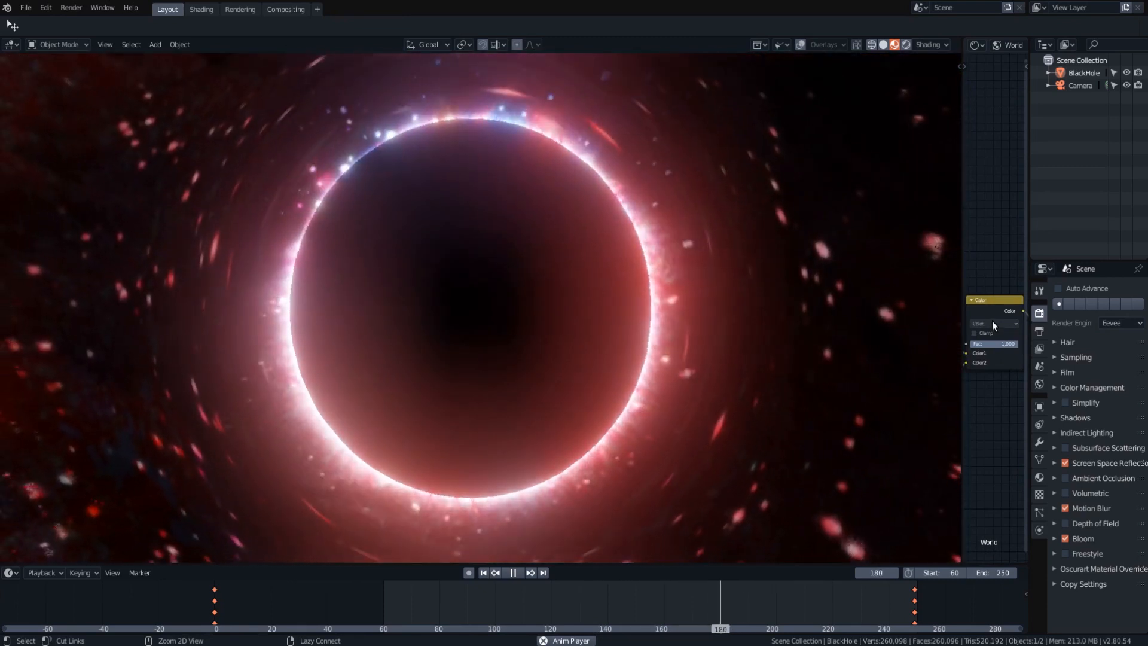
ctrl+scroll(991, 321, up, 1)
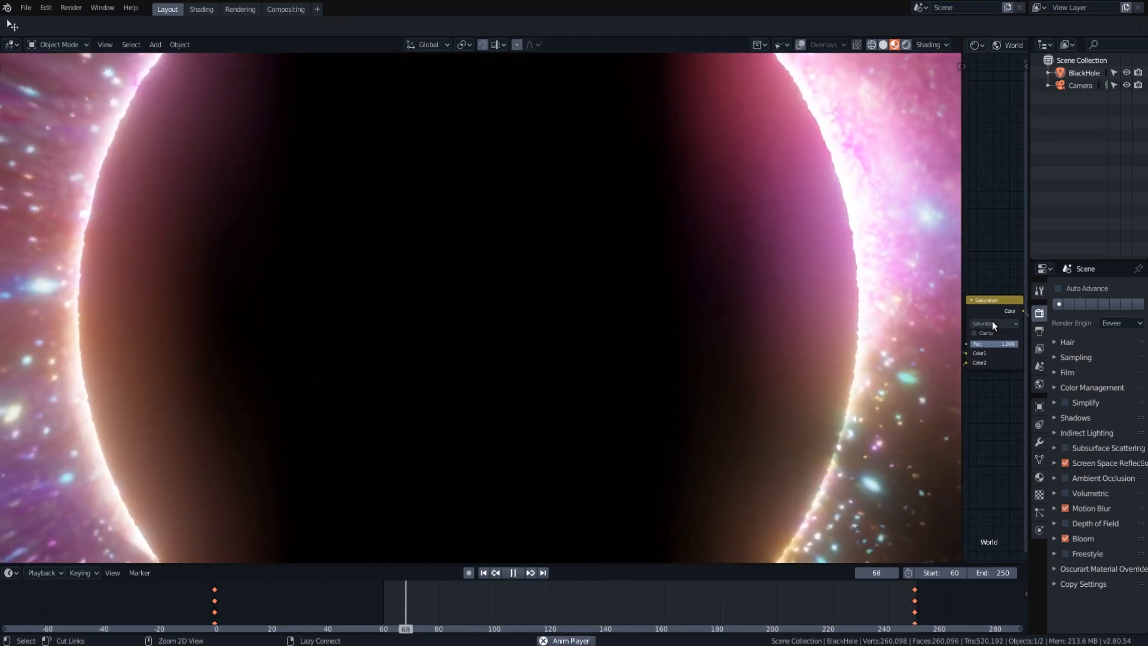
ctrl+scroll(991, 321, up, 1)
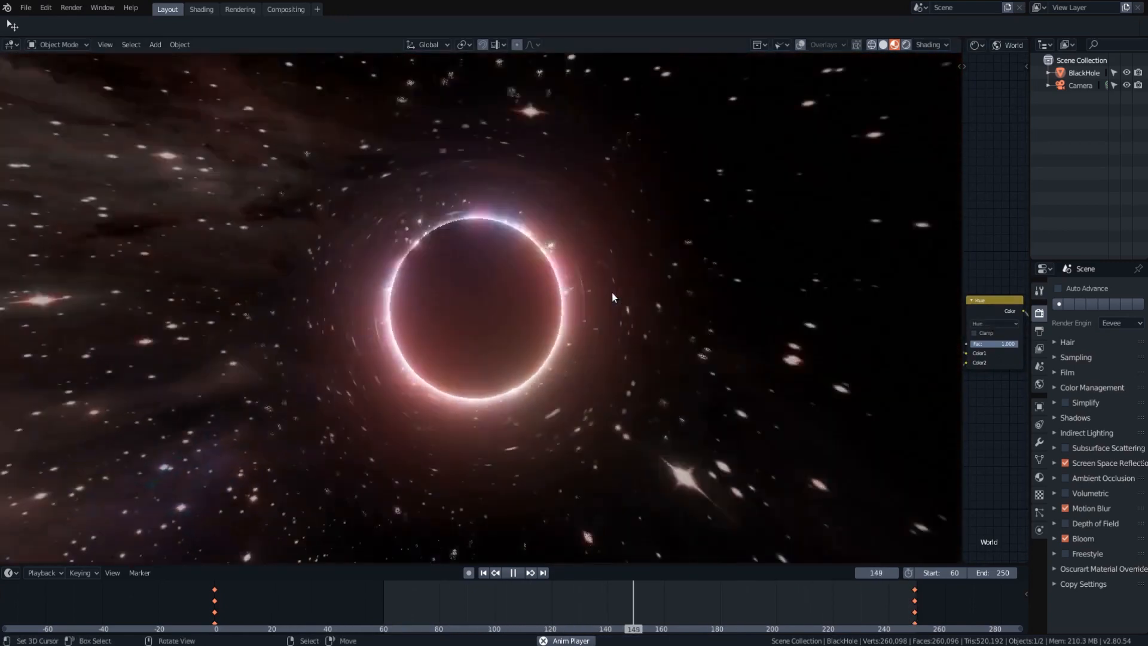
key(KP_0)
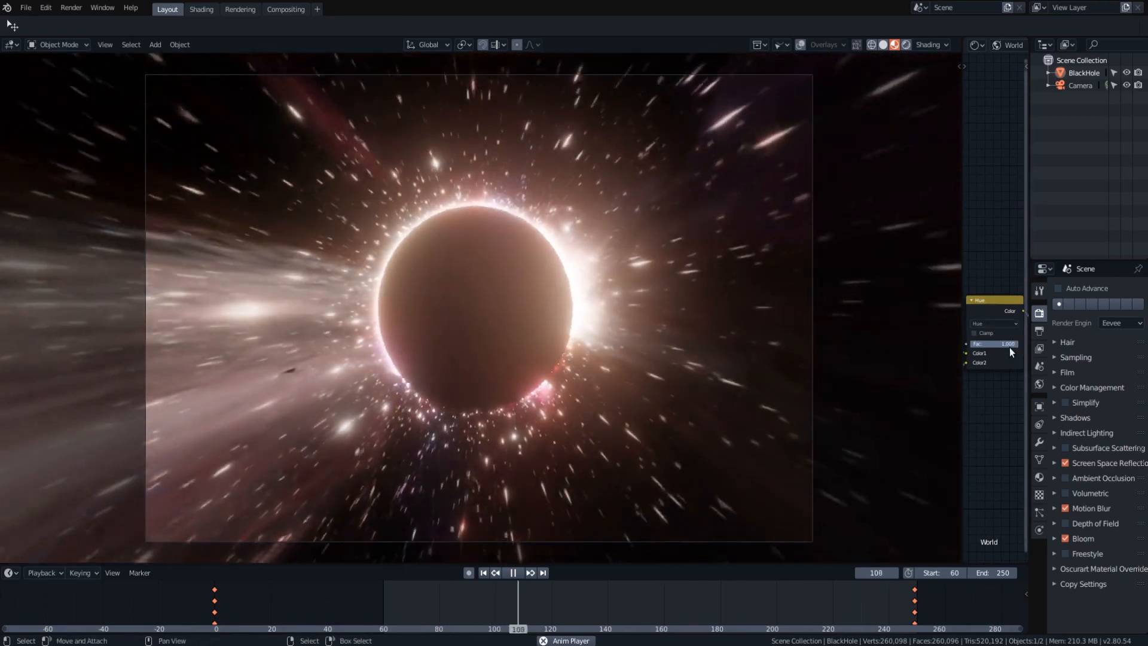
Step: Try a factor of 0 on the mixing node, then set its blend mode to Subtract with a factor of 1
drag(1011, 349, 966, 347)
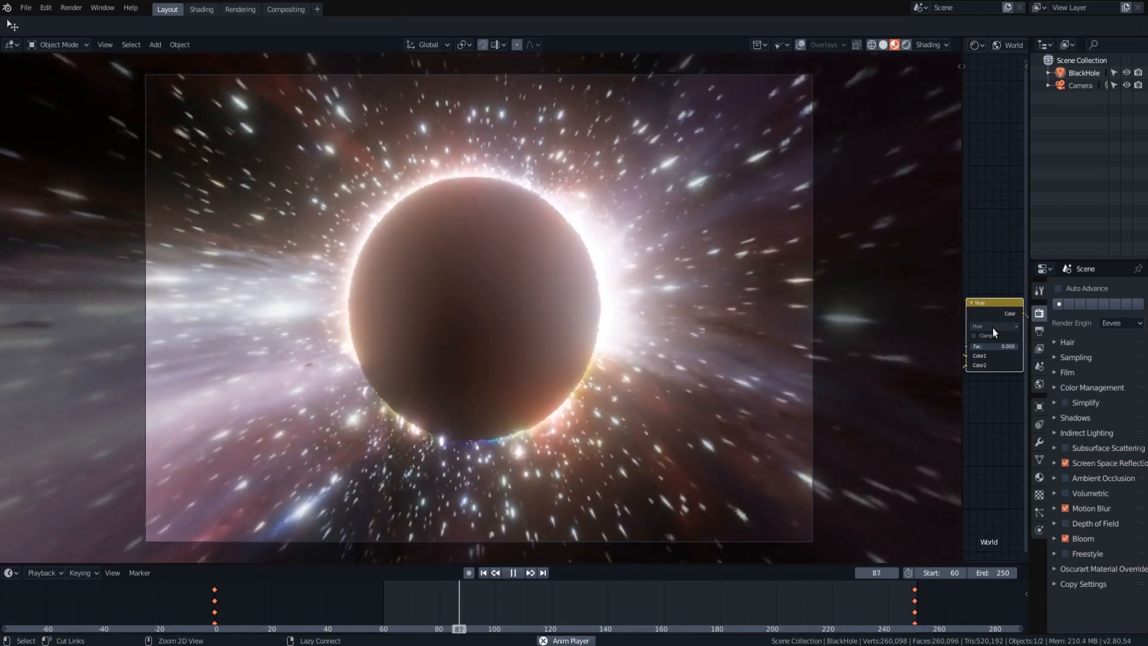
ctrl+scroll(992, 327, up, 9)
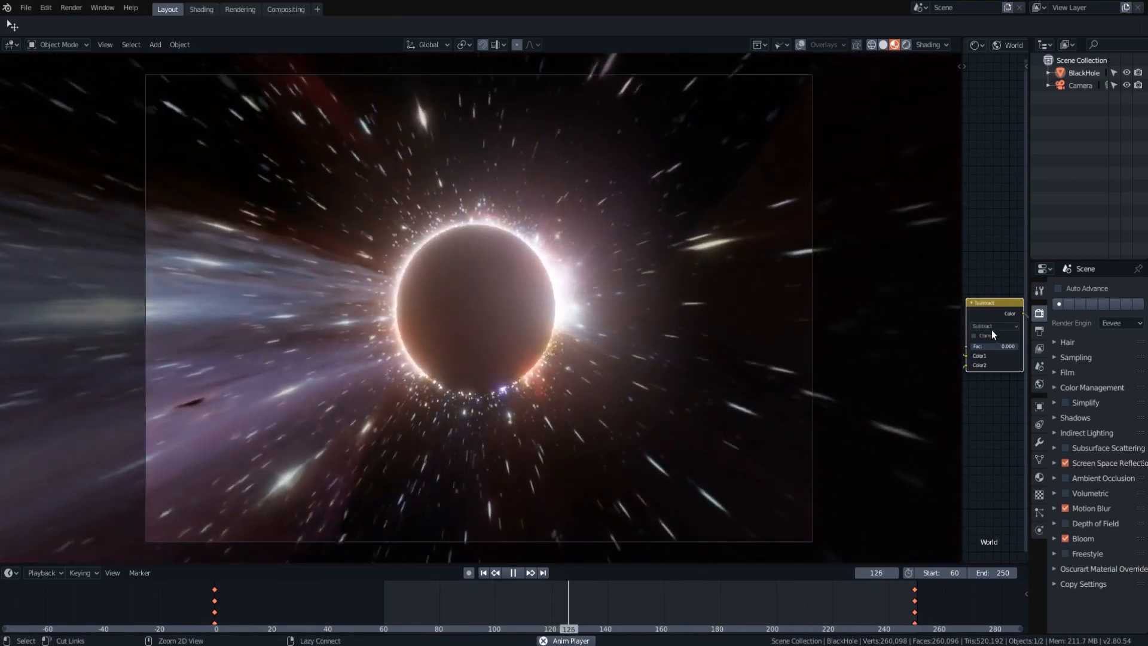
ctrl+scroll(992, 325, down, 1)
drag(974, 345, 1017, 346)
ctrl+scroll(997, 328, up, 2)
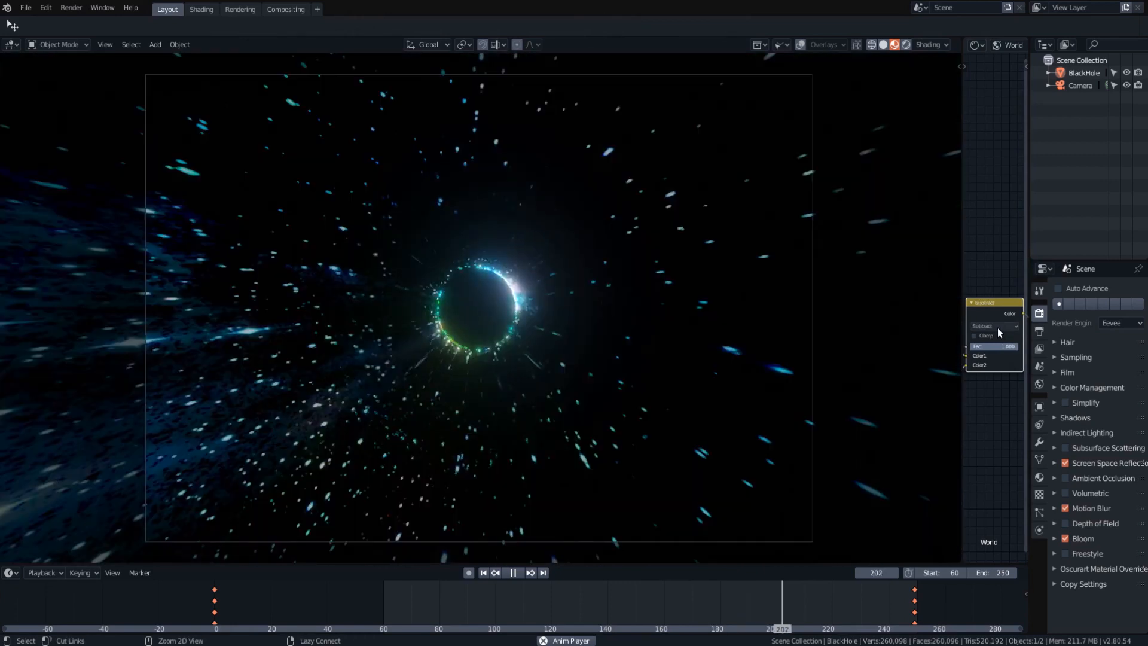
Step: Try the Difference, Linear Light, Soft Light and Overlay blend modes on the world's mixing node while the animation plays
ctrl+scroll(997, 328, down, 1)
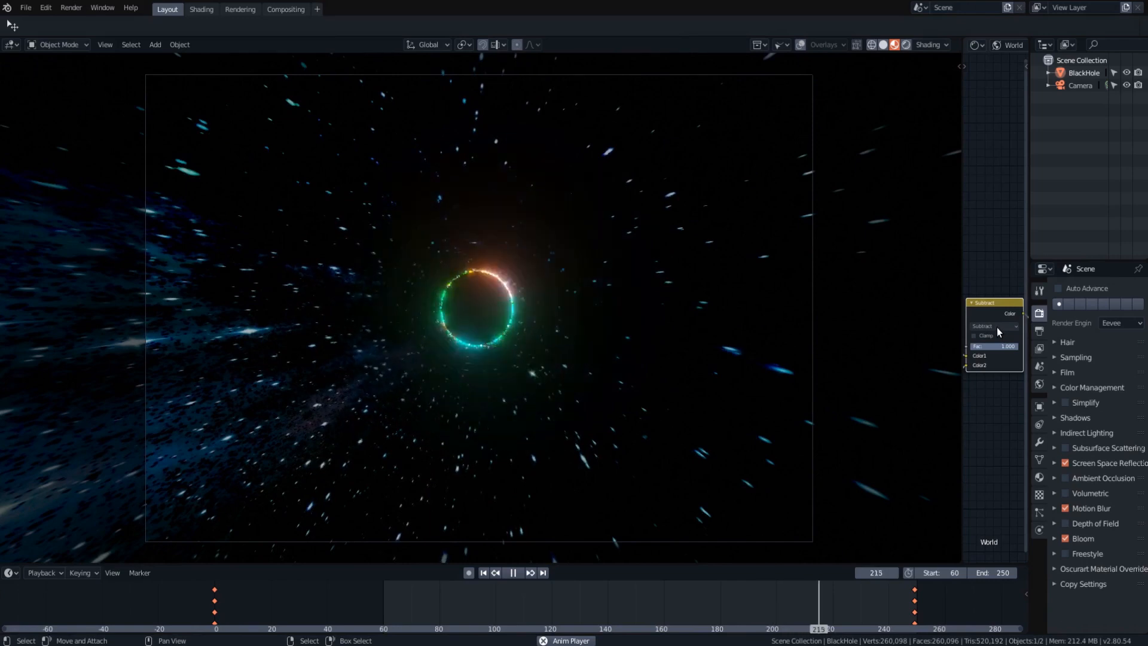
ctrl+scroll(996, 328, up, 1)
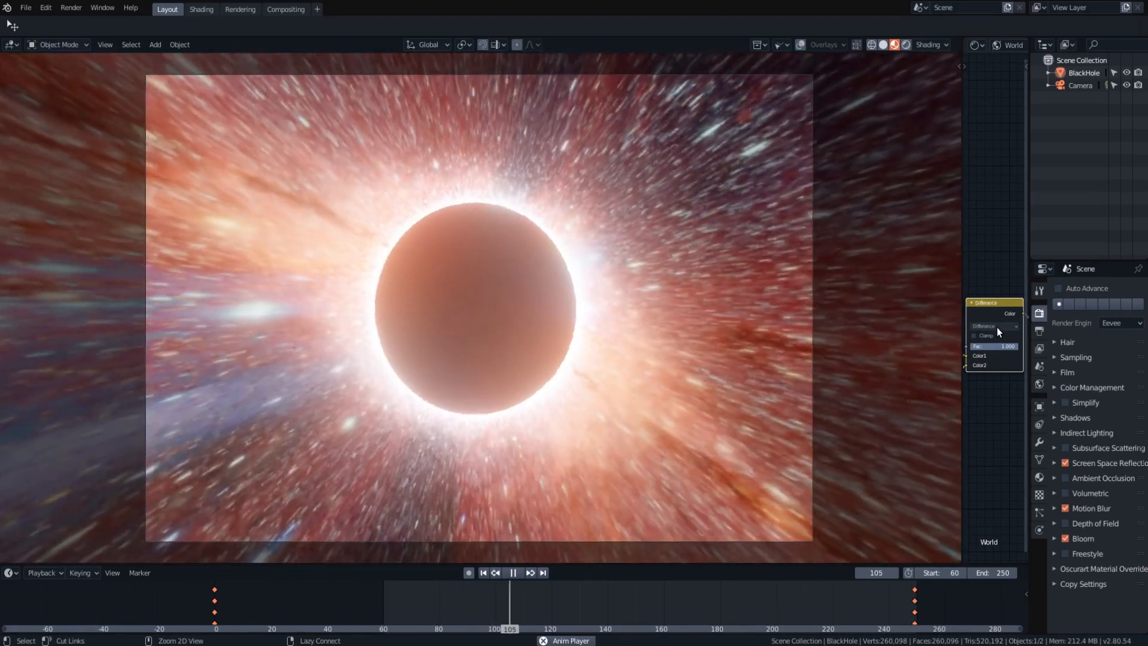
ctrl+scroll(996, 327, up, 1)
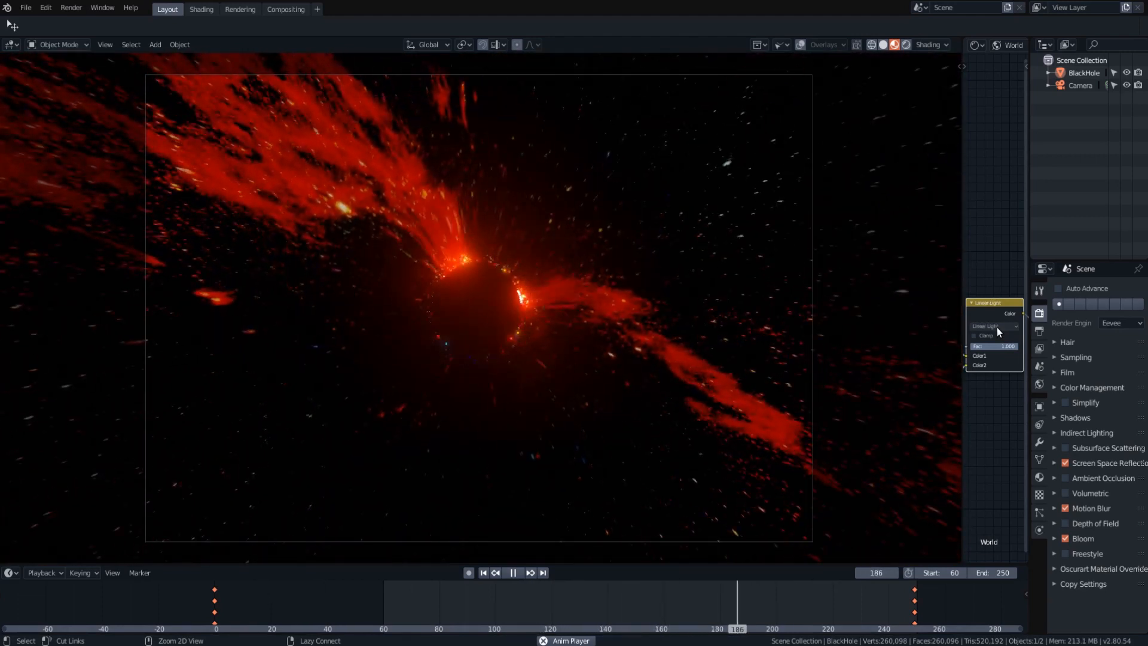
ctrl+scroll(996, 327, up, 1)
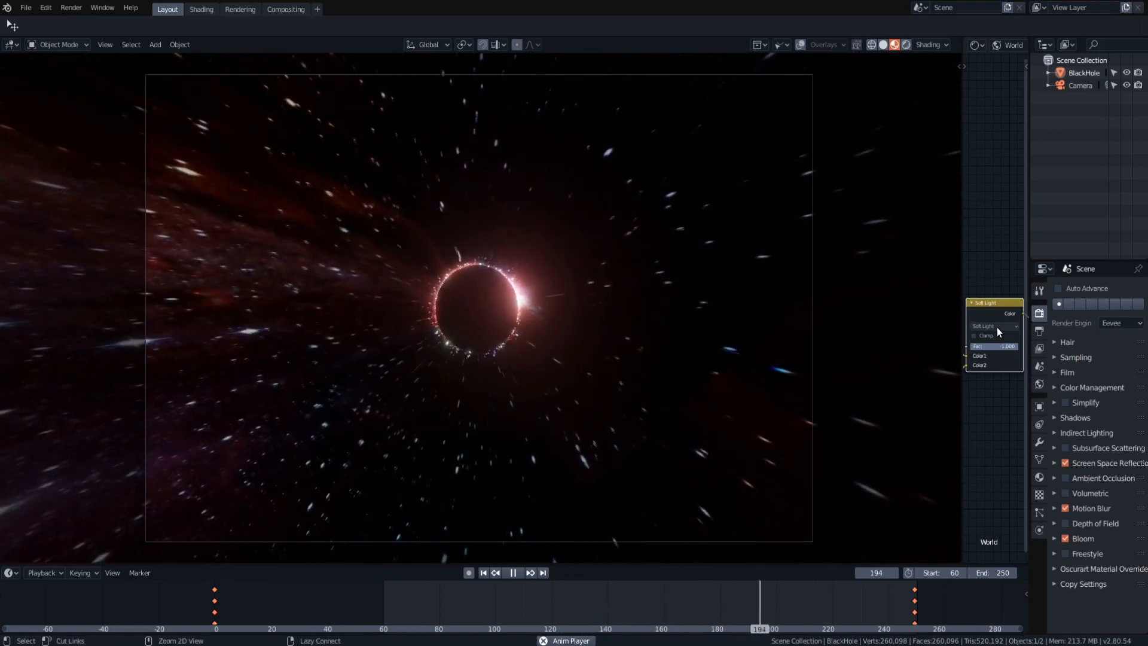
ctrl+scroll(996, 328, up, 1)
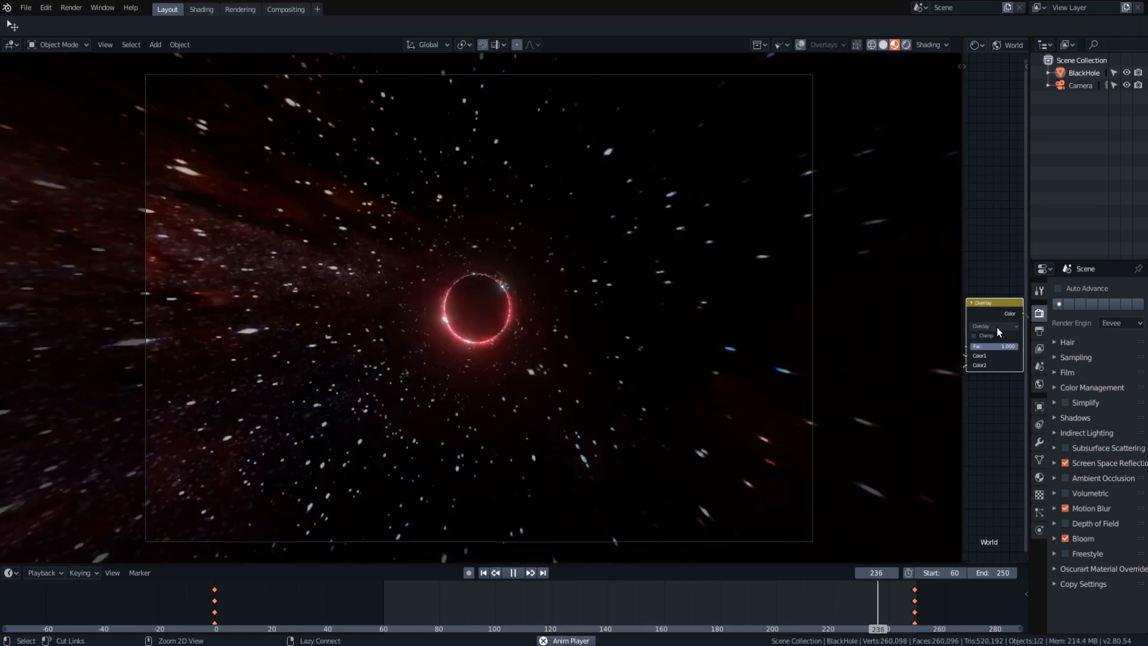
Step: Compare the Add and Dodge blend modes on the world's mixing node, leaving it set to Dodge
ctrl+scroll(996, 327, up, 1)
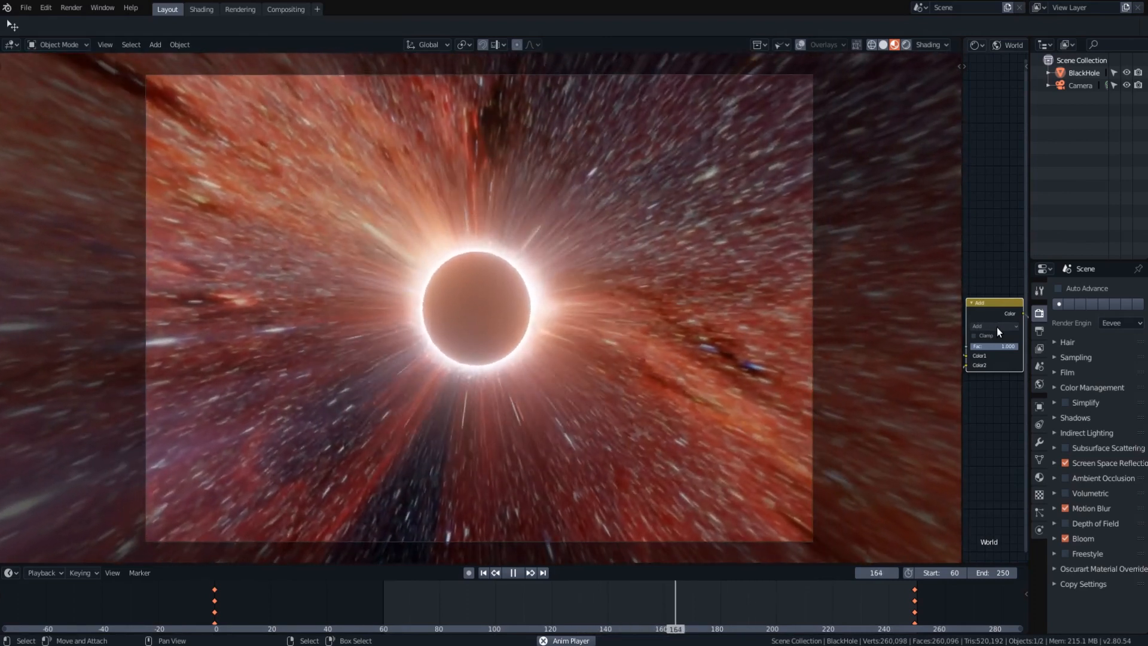
ctrl+scroll(996, 328, up, 1)
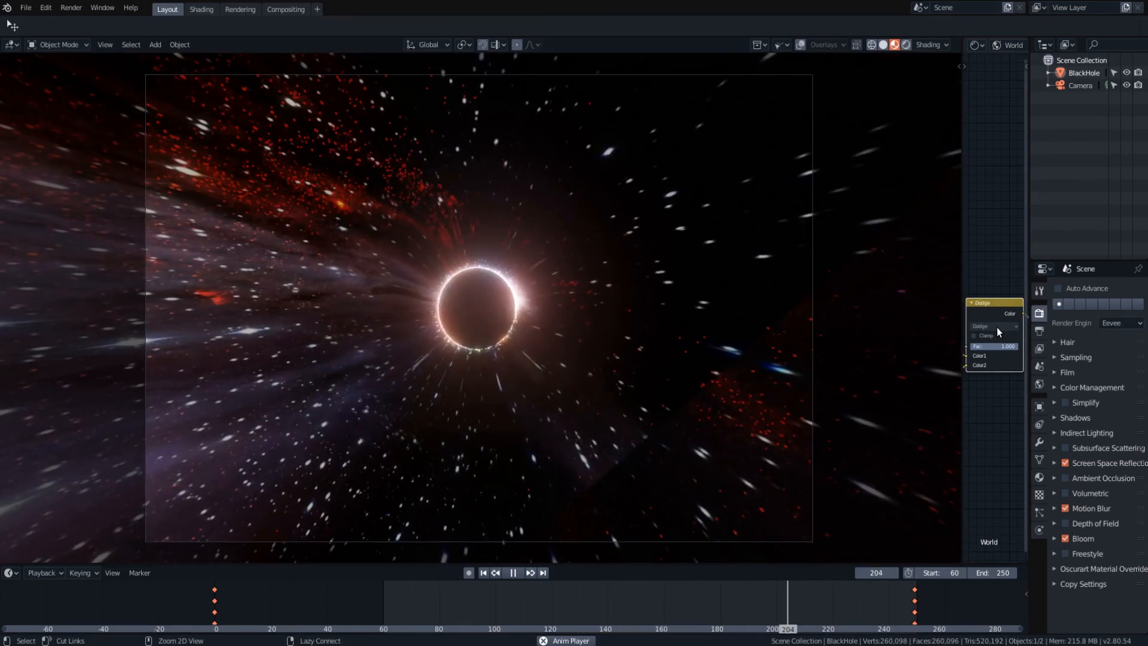
ctrl+scroll(996, 328, down, 1)
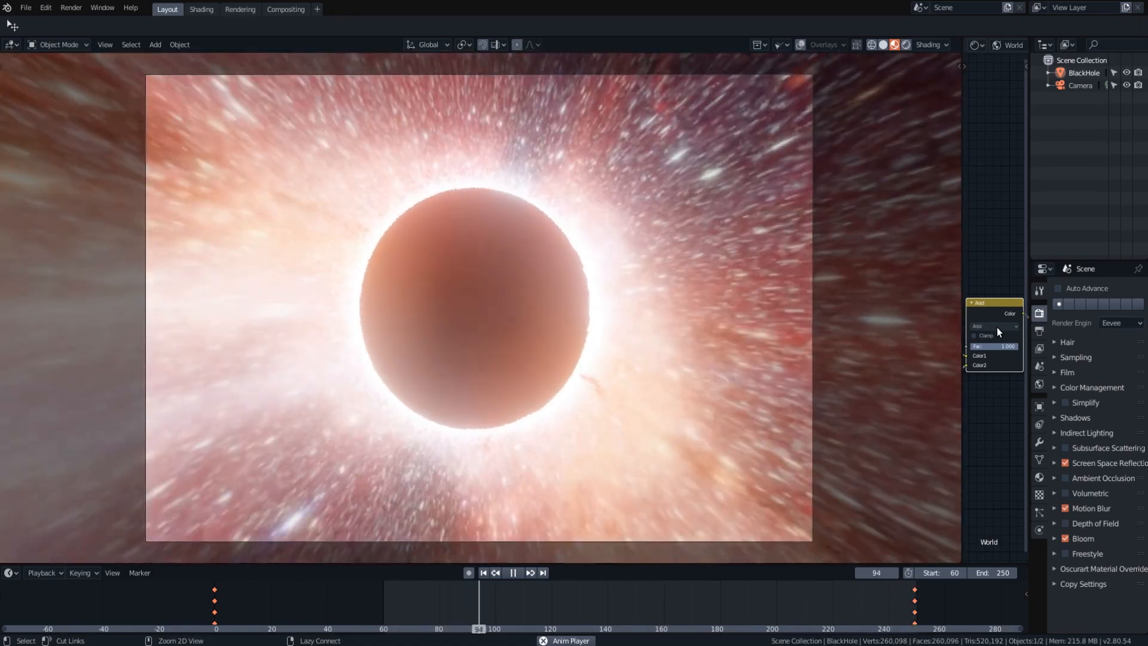
ctrl+scroll(996, 327, up, 1)
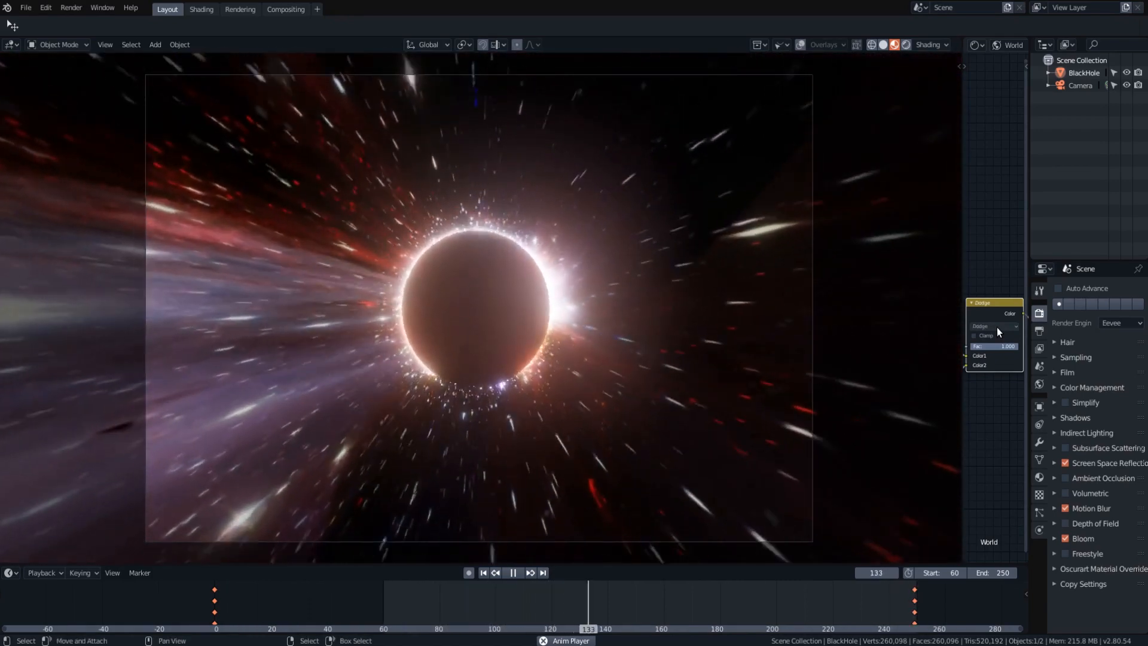